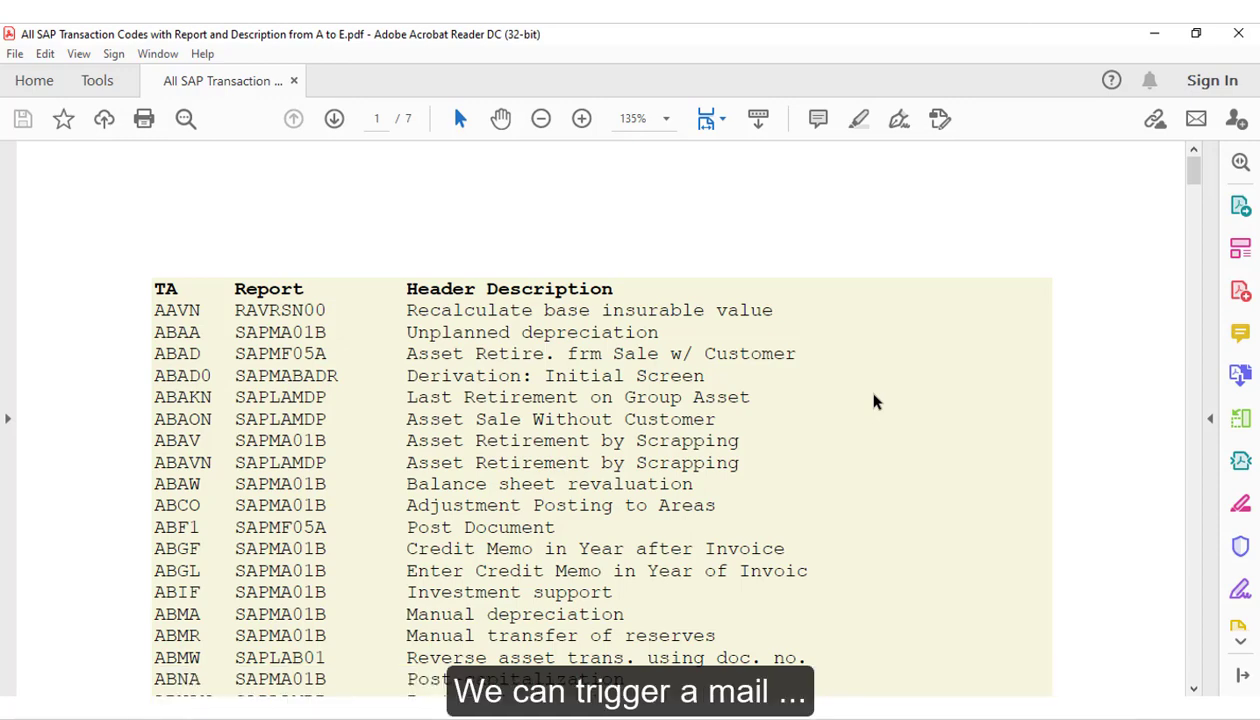
Step: Scroll the SAP transaction codes PDF to its last page and back to the top
{"action": "left_click_drag", "start_coordinate": [1193, 180], "coordinate": [1164, 663]}
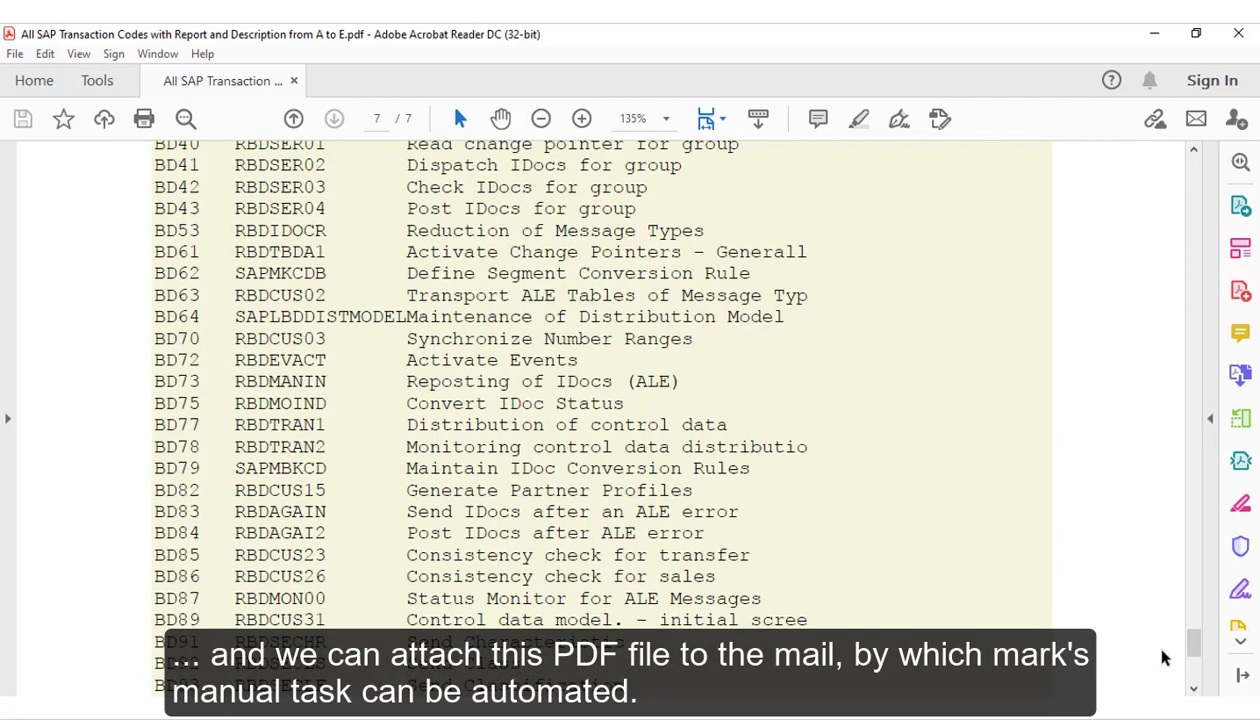
{"action": "left_click", "coordinate": [1191, 664]}
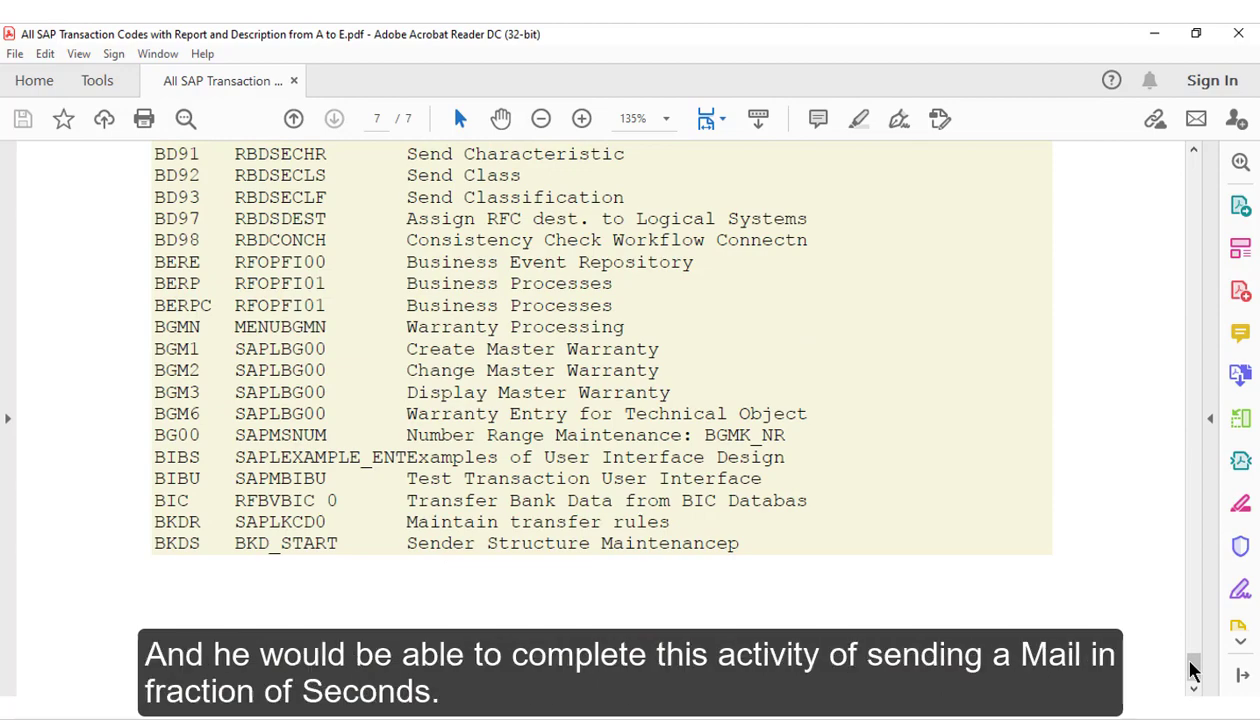
{"action": "left_click_drag", "start_coordinate": [1183, 259], "coordinate": [1202, 163]}
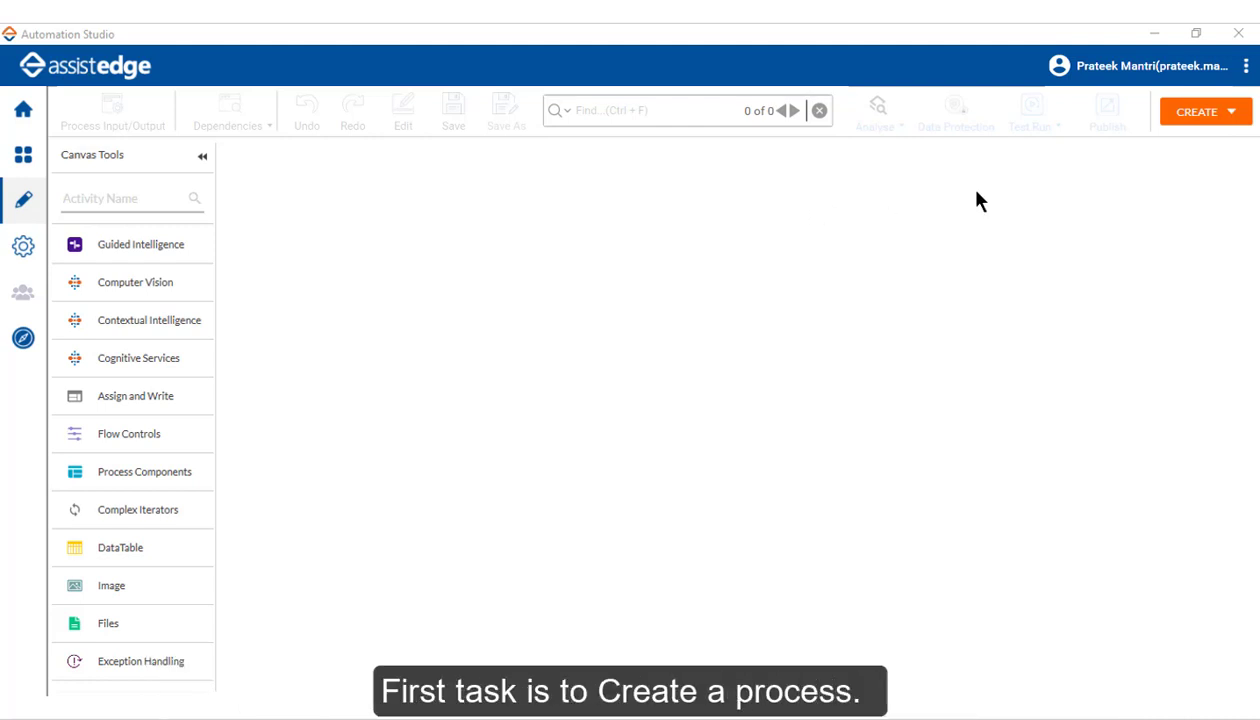
Step: Create a new process named SMTPAutomation_SendMail
{"action": "left_click", "coordinate": [1192, 116]}
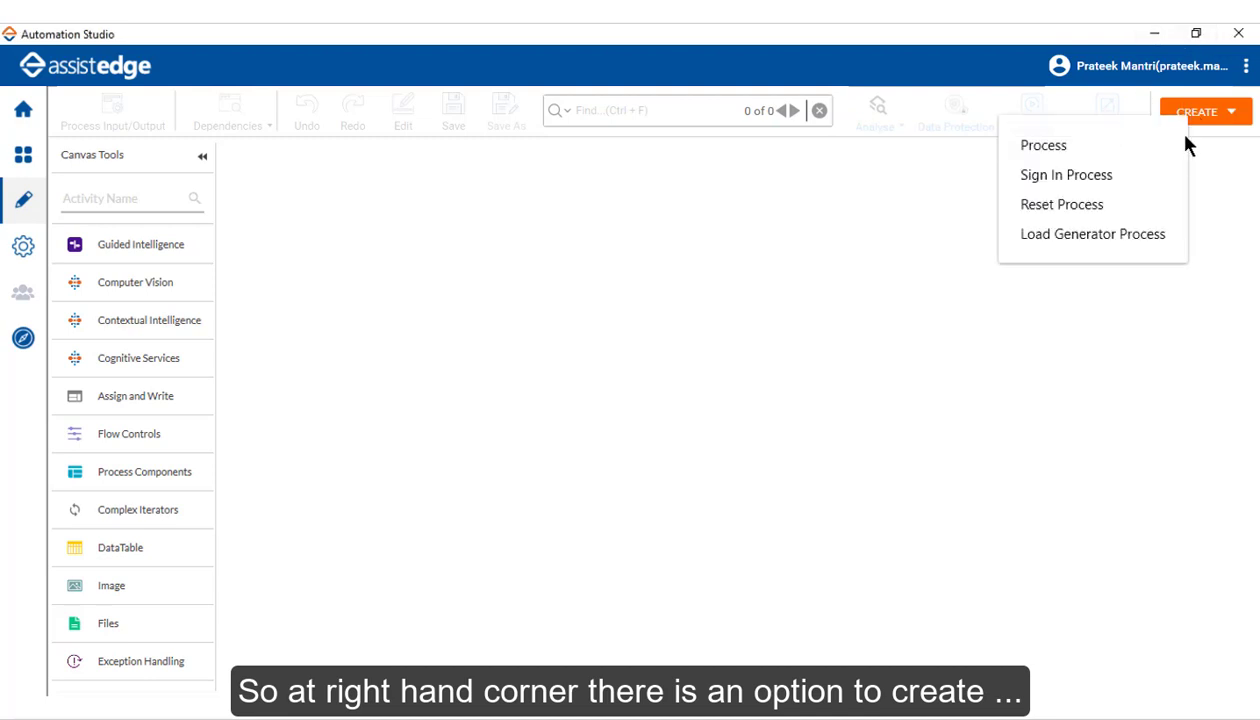
{"action": "left_click", "coordinate": [1180, 156]}
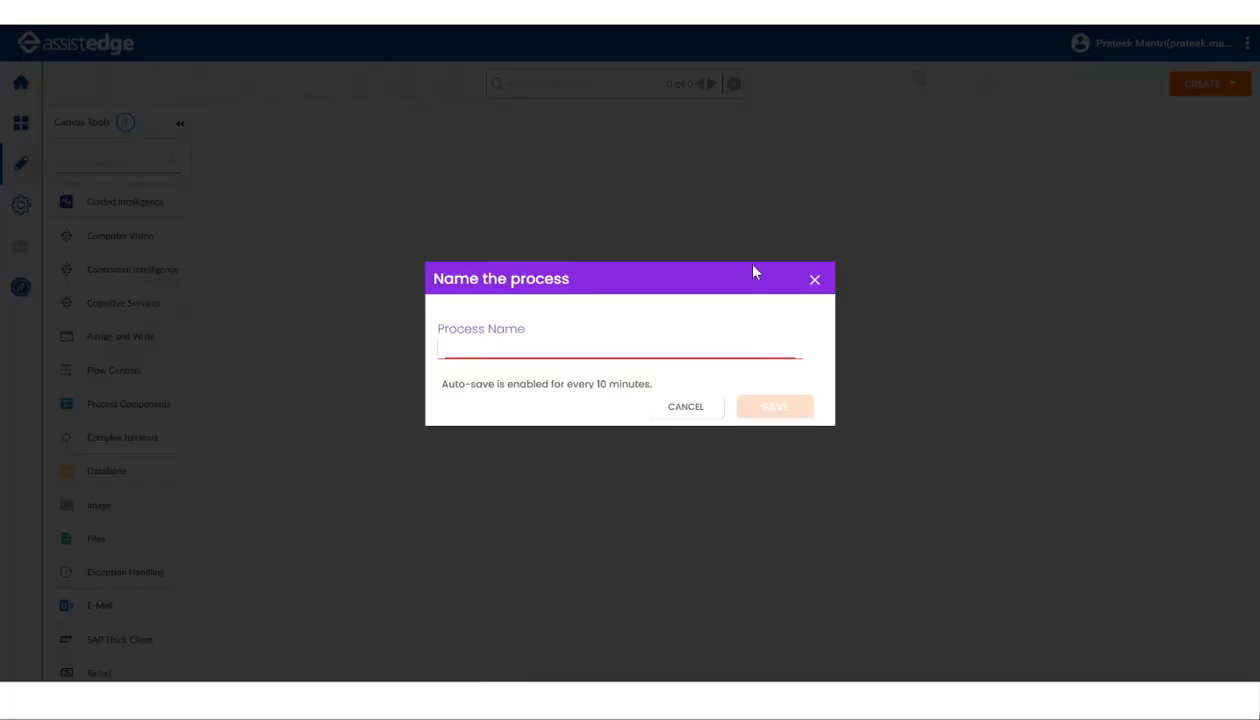
{"action": "type", "text": "SMTPAutomation_Sen"}
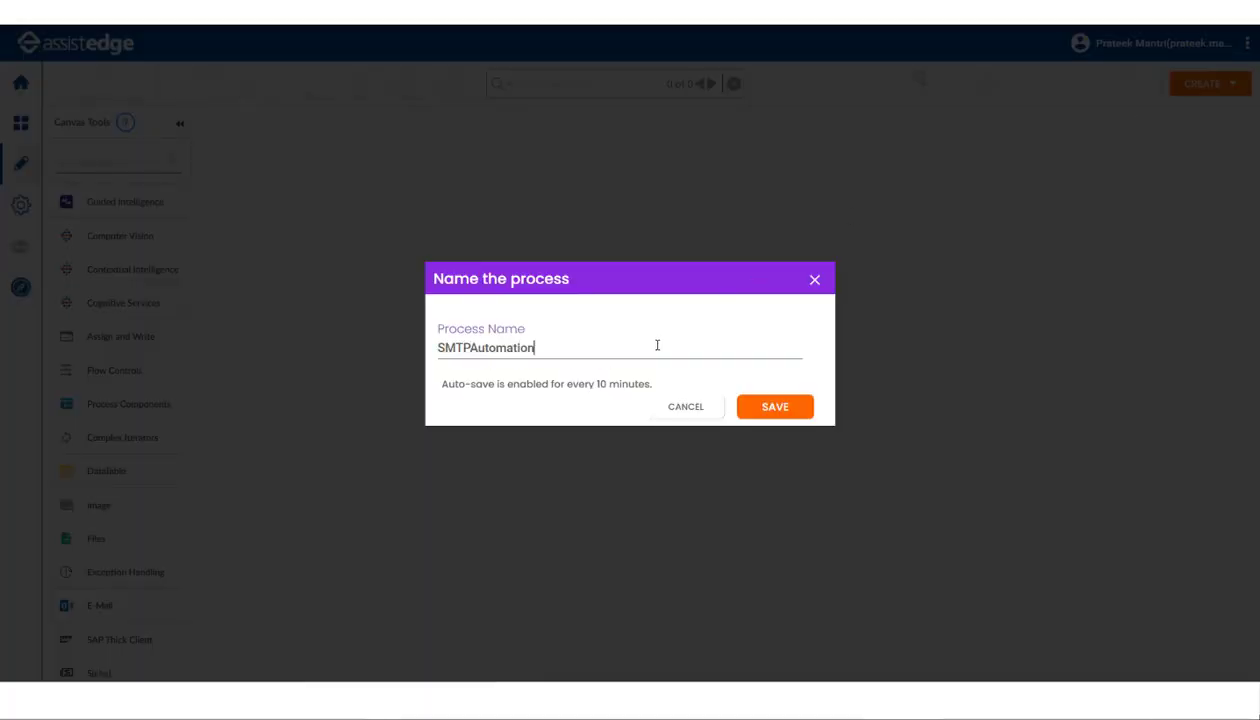
{"action": "type", "text": "dMail"}
{"action": "left_click", "coordinate": [771, 409]}
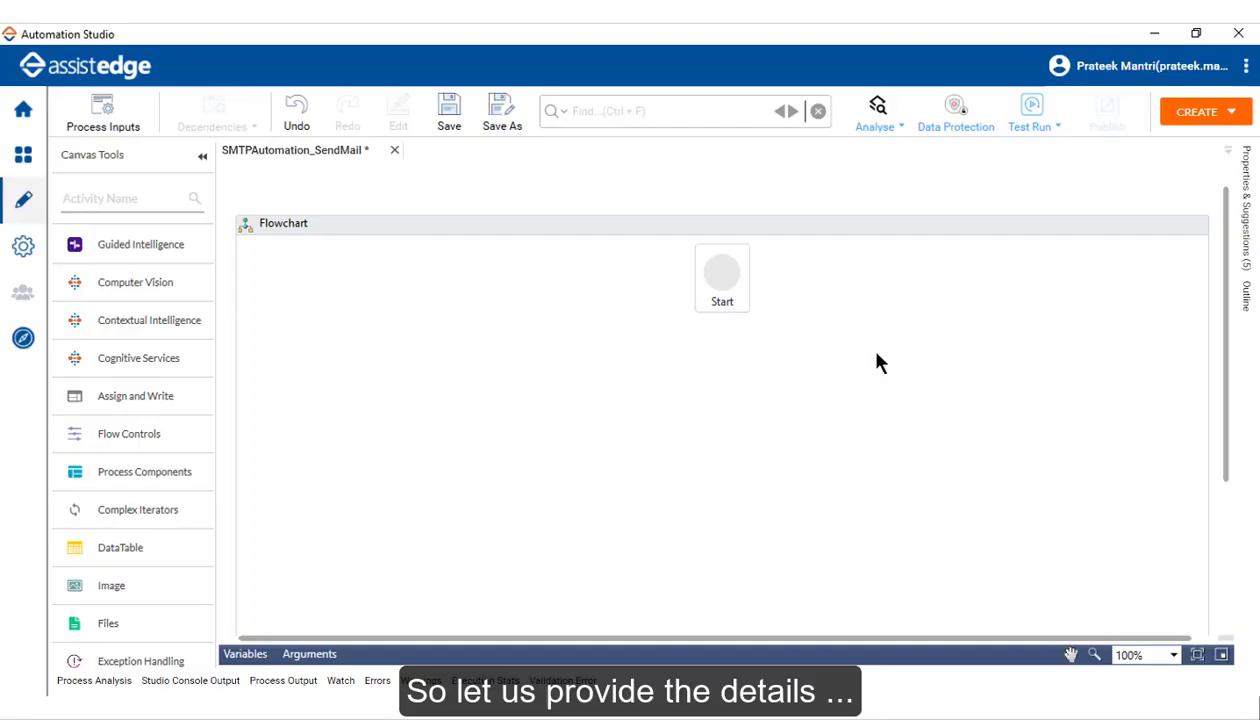
Step: Search the tools for 'app' and place an Application activity below Start
{"action": "left_click", "coordinate": [113, 201]}
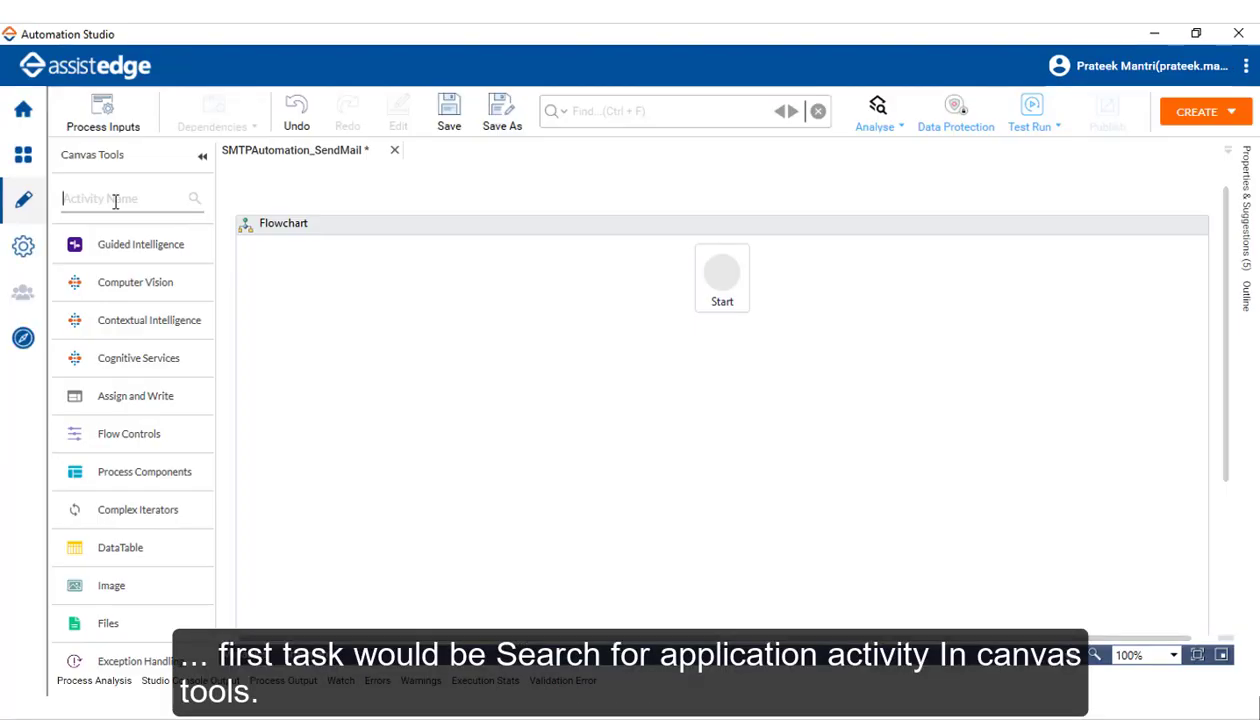
{"action": "type", "text": "app"}
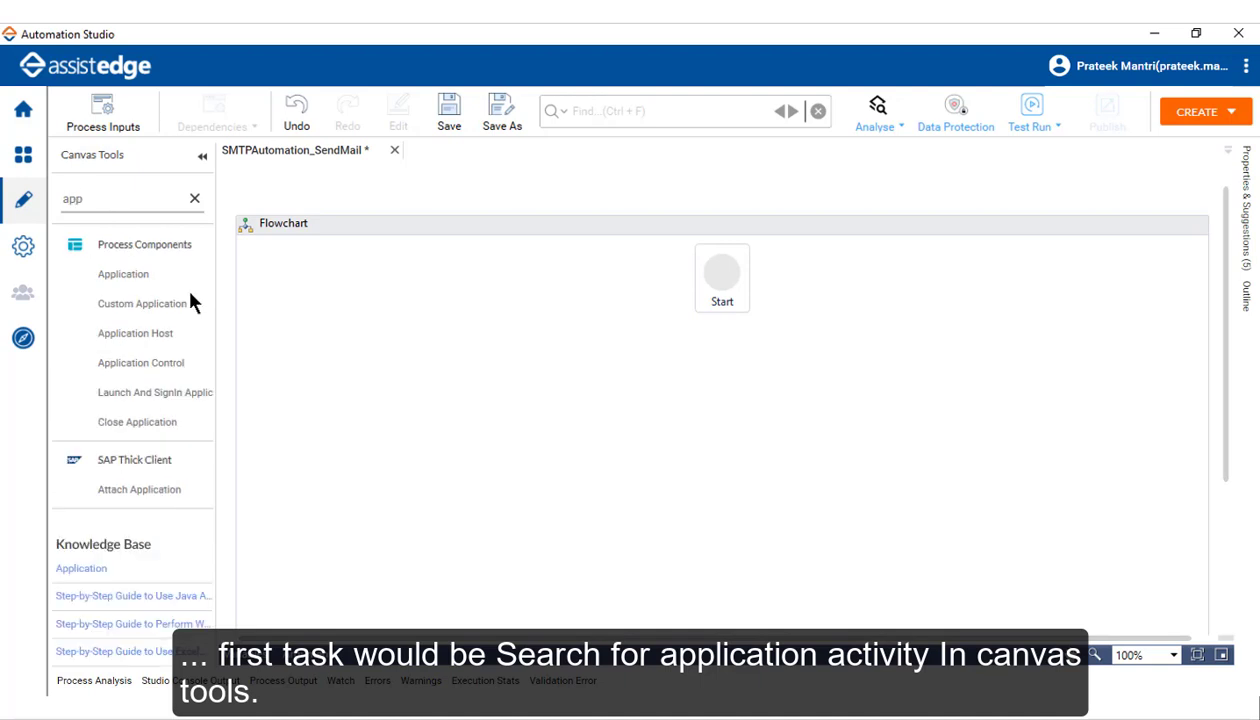
{"action": "left_click_drag", "start_coordinate": [129, 282], "coordinate": [722, 350]}
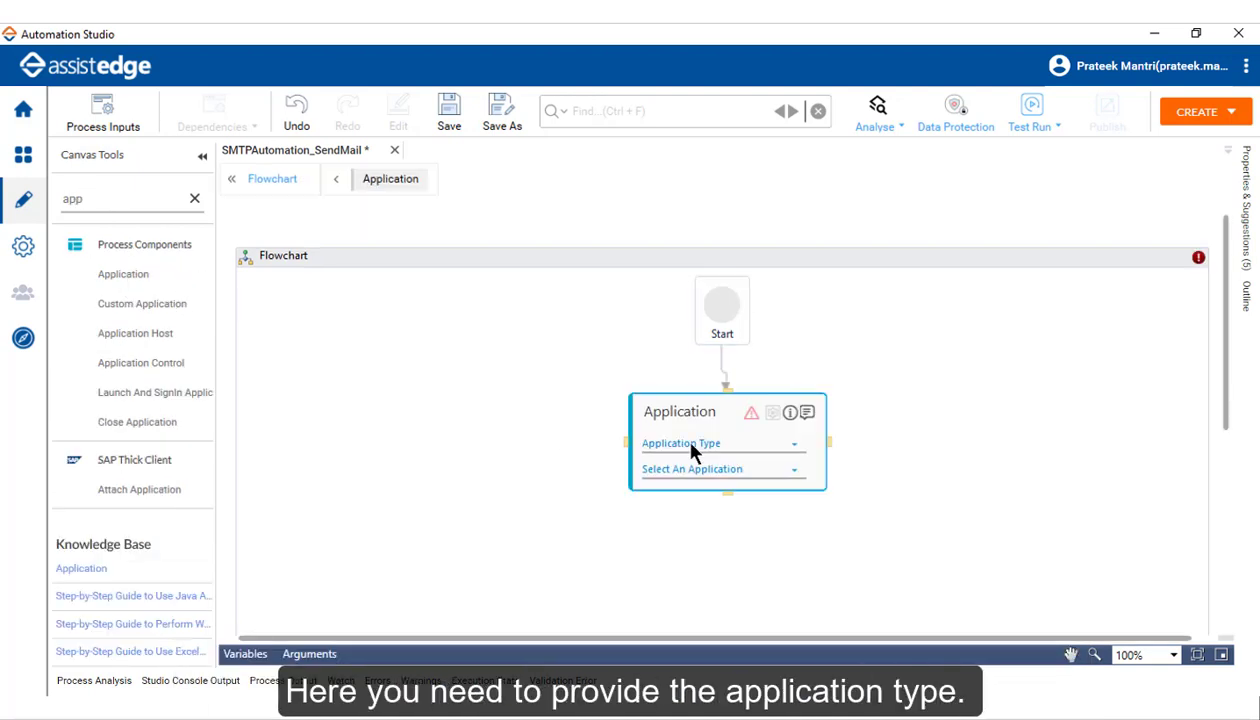
Step: Choose '+ Add New Application' from the activity's application list
{"action": "left_click", "coordinate": [692, 446]}
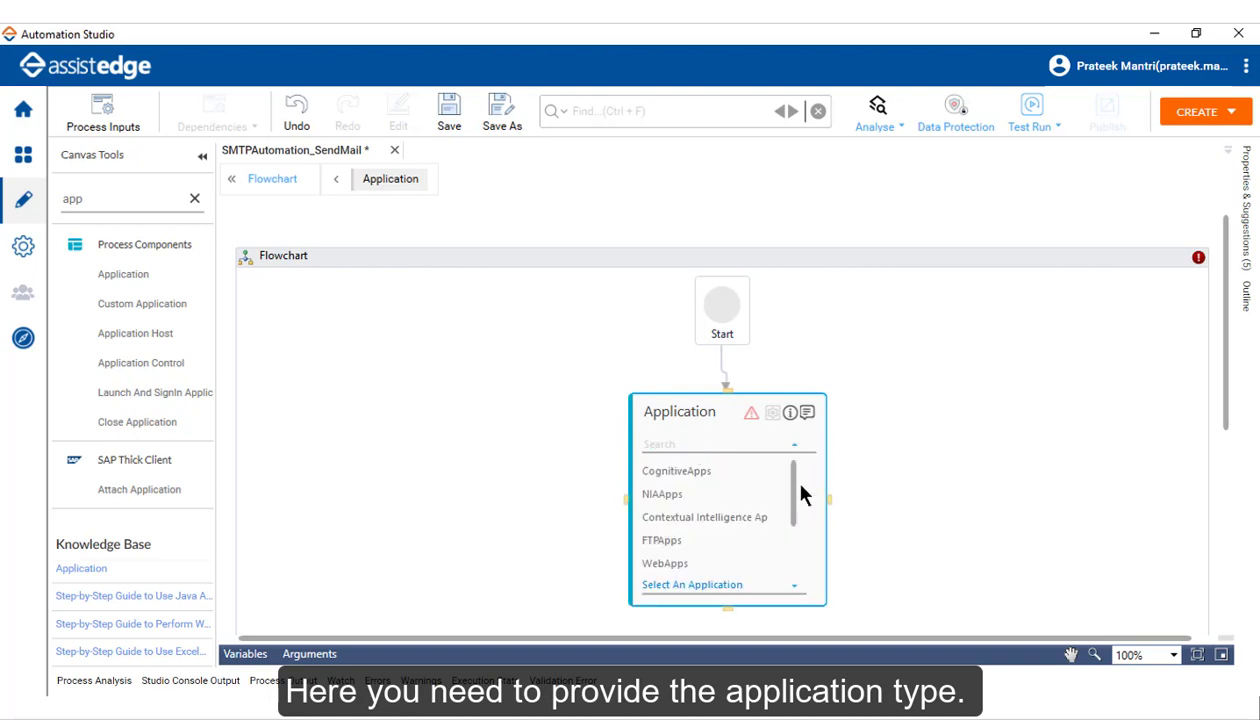
{"action": "left_click_drag", "start_coordinate": [790, 484], "coordinate": [795, 565]}
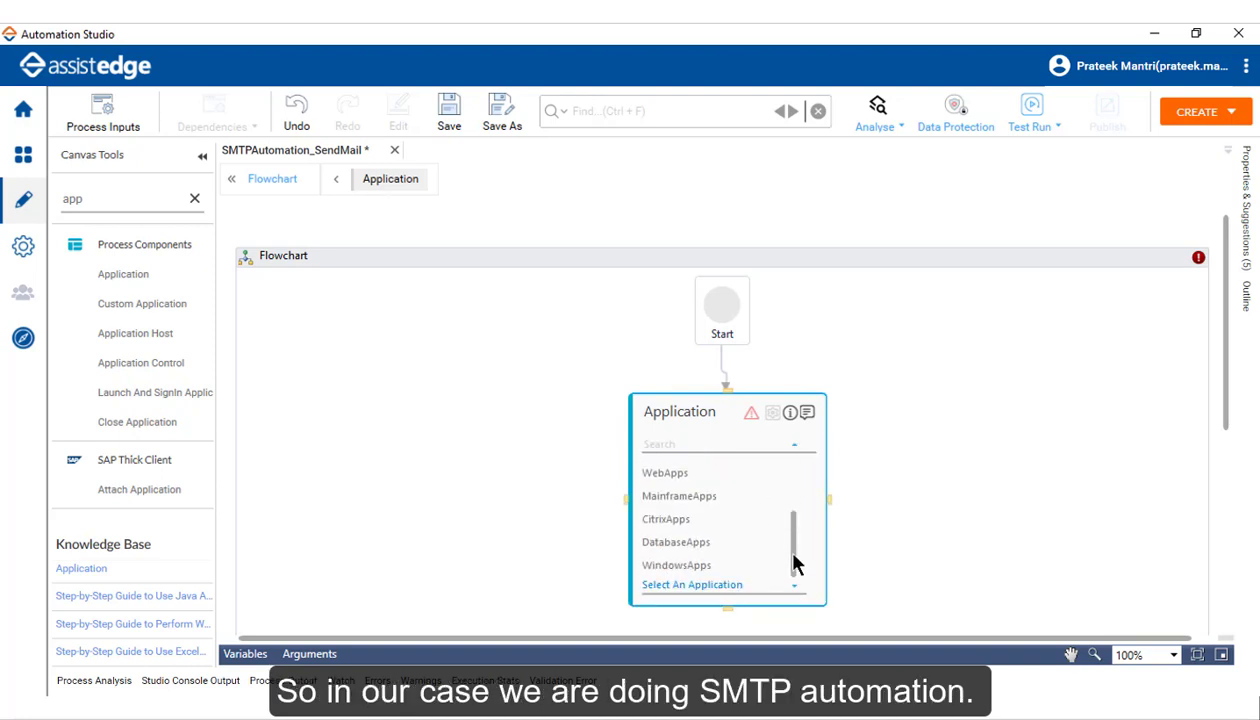
{"action": "left_click", "coordinate": [668, 566]}
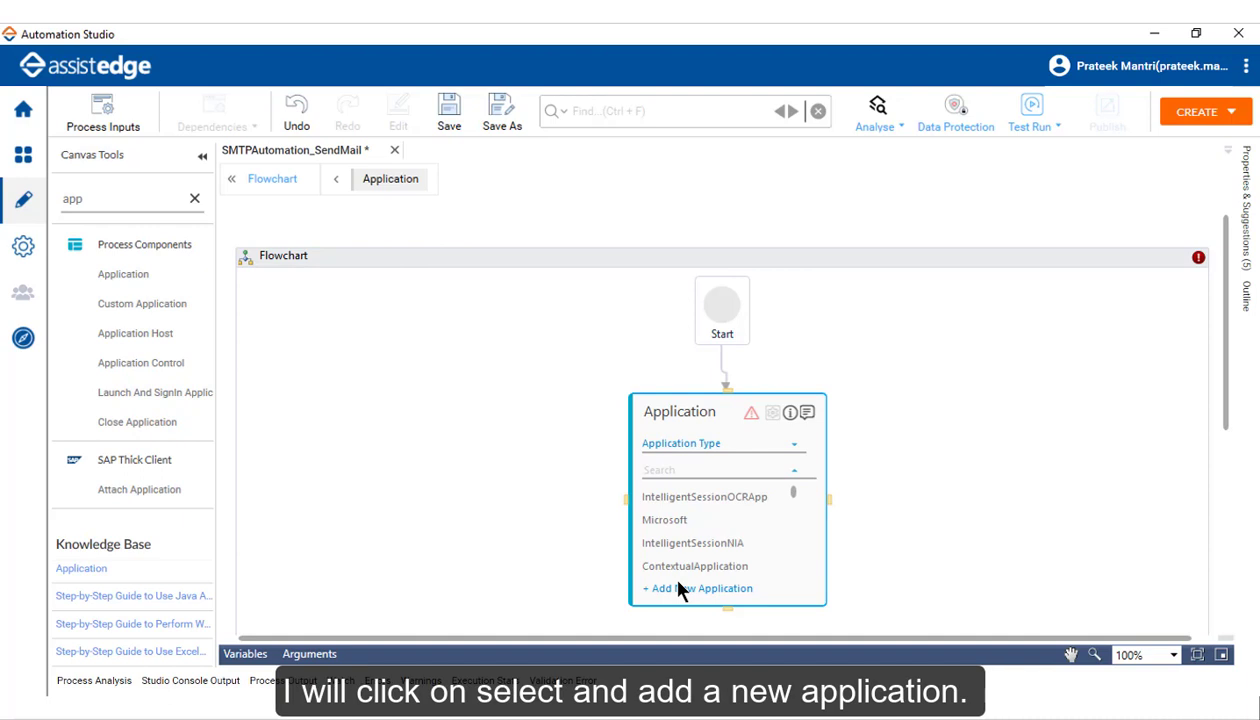
{"action": "left_click", "coordinate": [690, 589]}
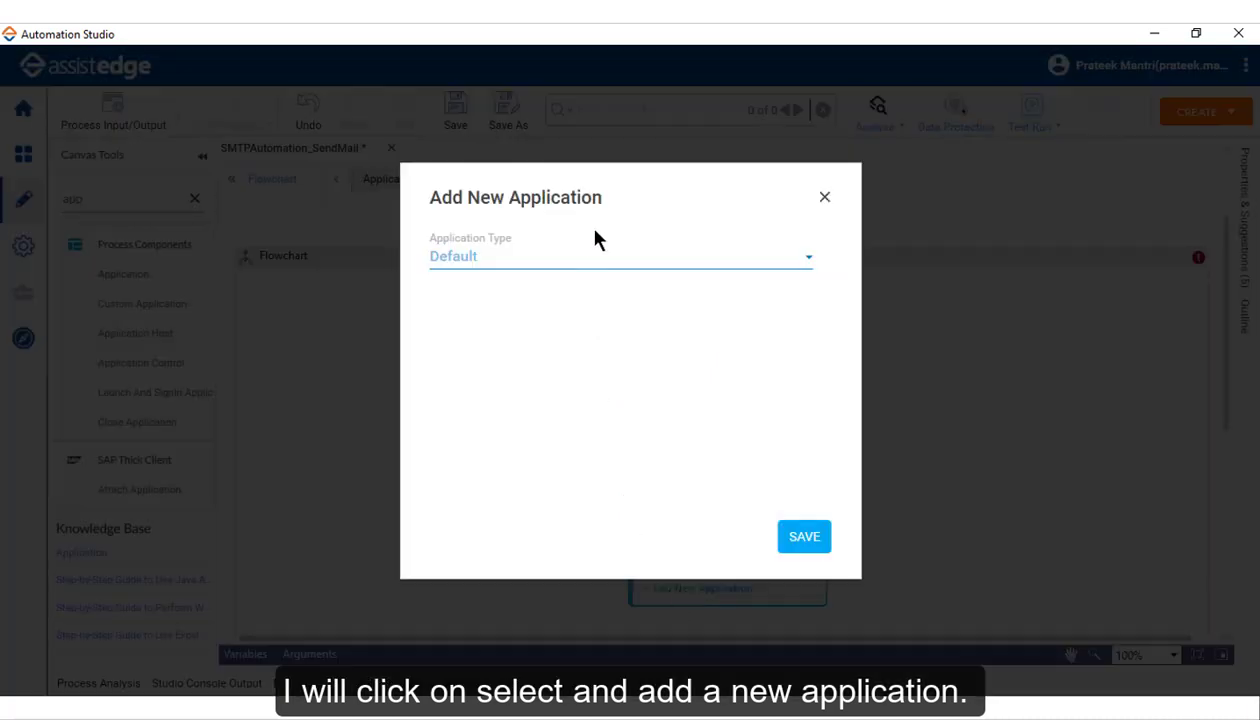
Step: Define an SMTPApps application named SMTPAutomation, host 10.152.117.90, domain chdsmtp
{"action": "left_click", "coordinate": [600, 262]}
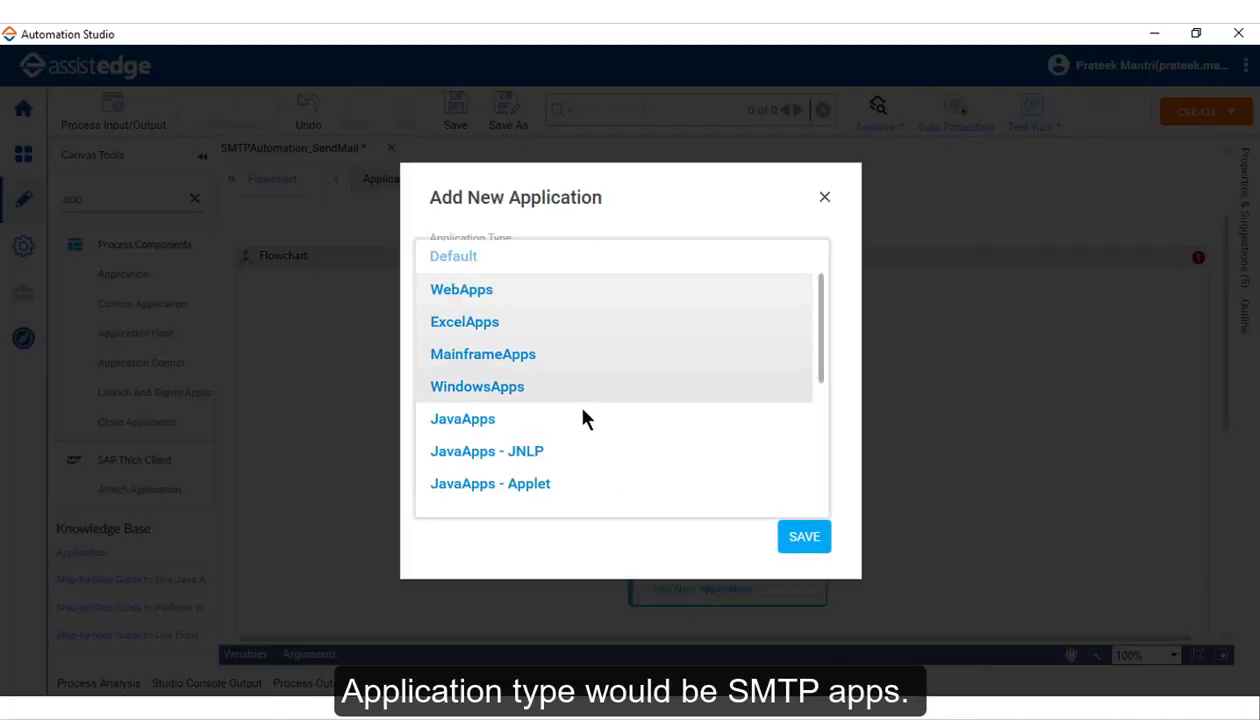
{"action": "scroll", "coordinate": [506, 418], "scroll_direction": "down", "scroll_amount": 2}
{"action": "left_click", "coordinate": [440, 416]}
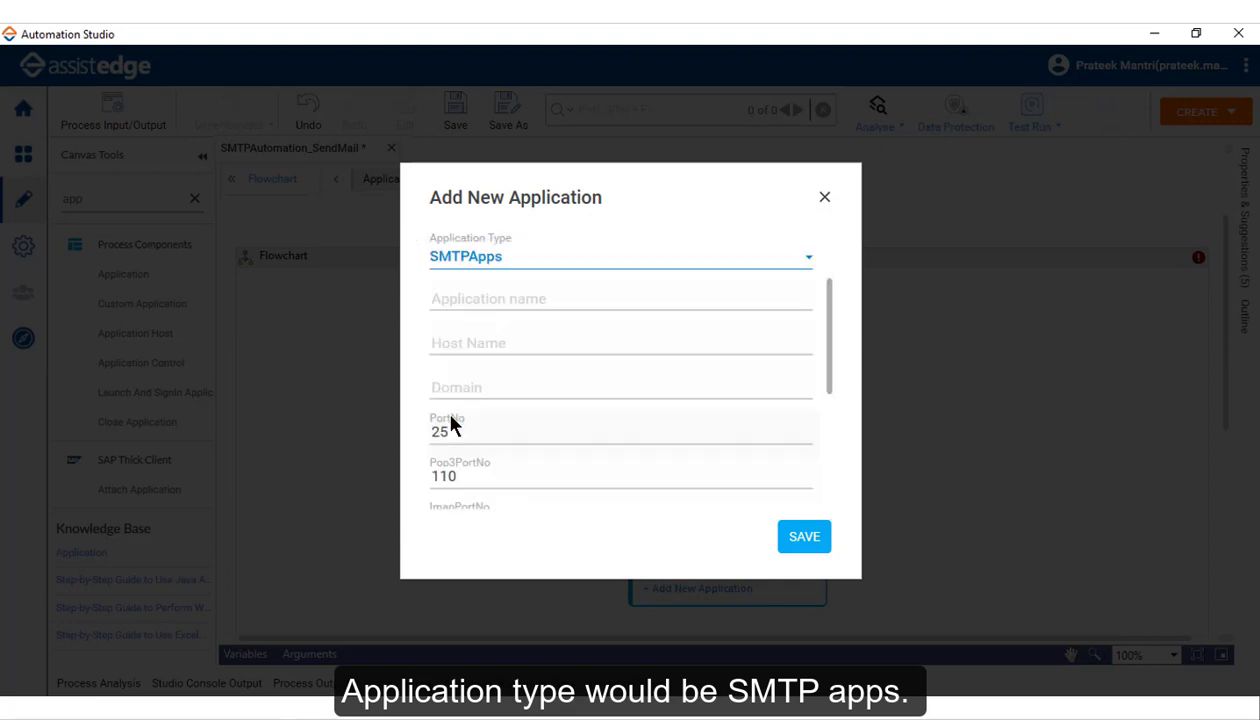
{"action": "left_click", "coordinate": [484, 297]}
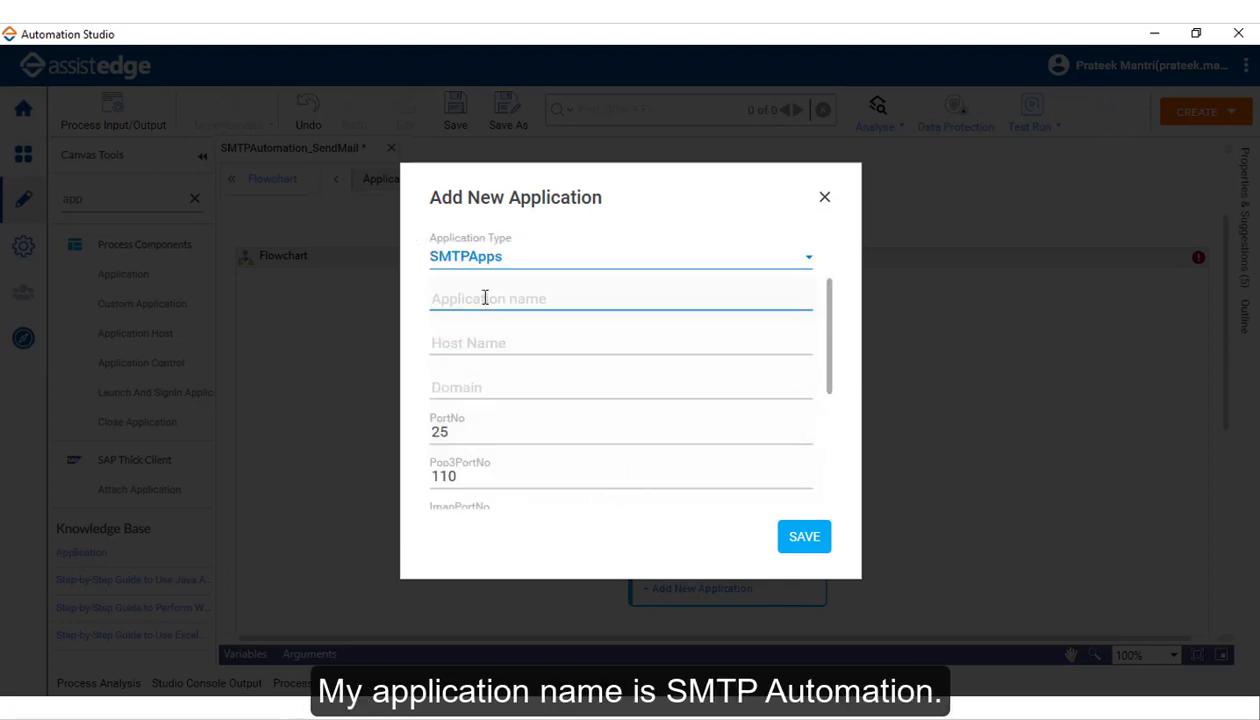
{"action": "type", "text": "SMTPAuto"}
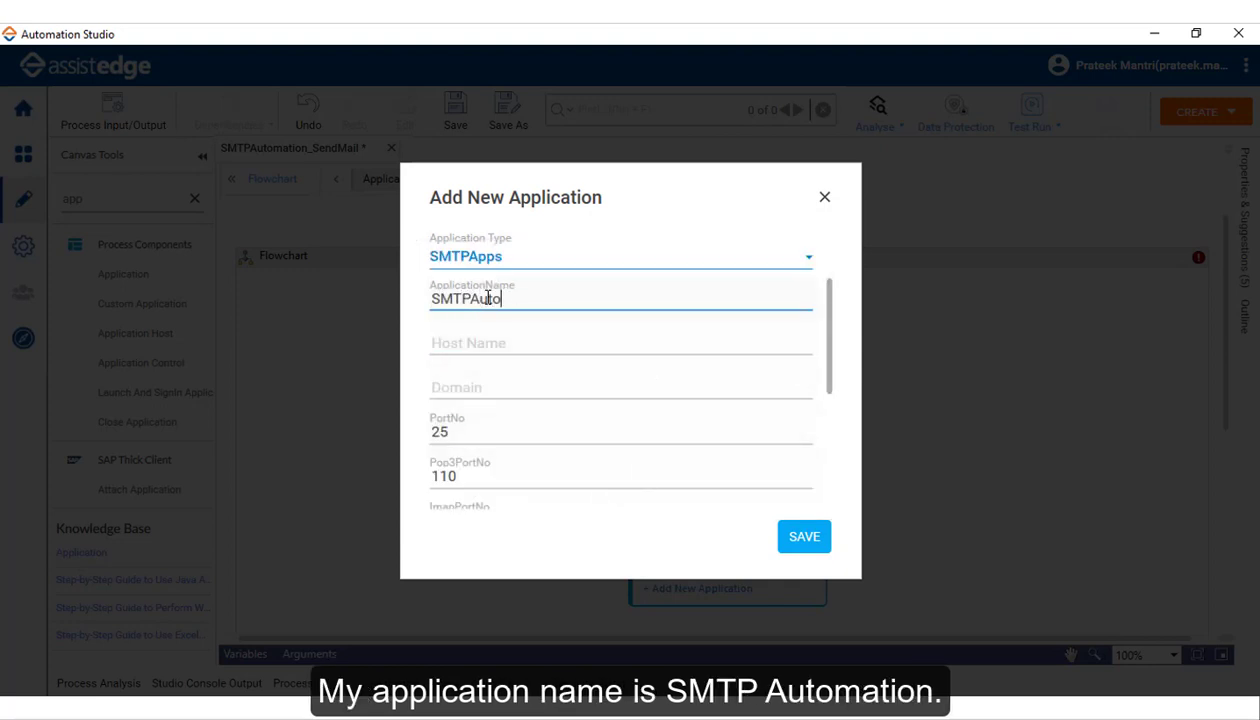
{"action": "type", "text": "mation"}
{"action": "left_click", "coordinate": [486, 340]}
{"action": "type", "text": "10"}
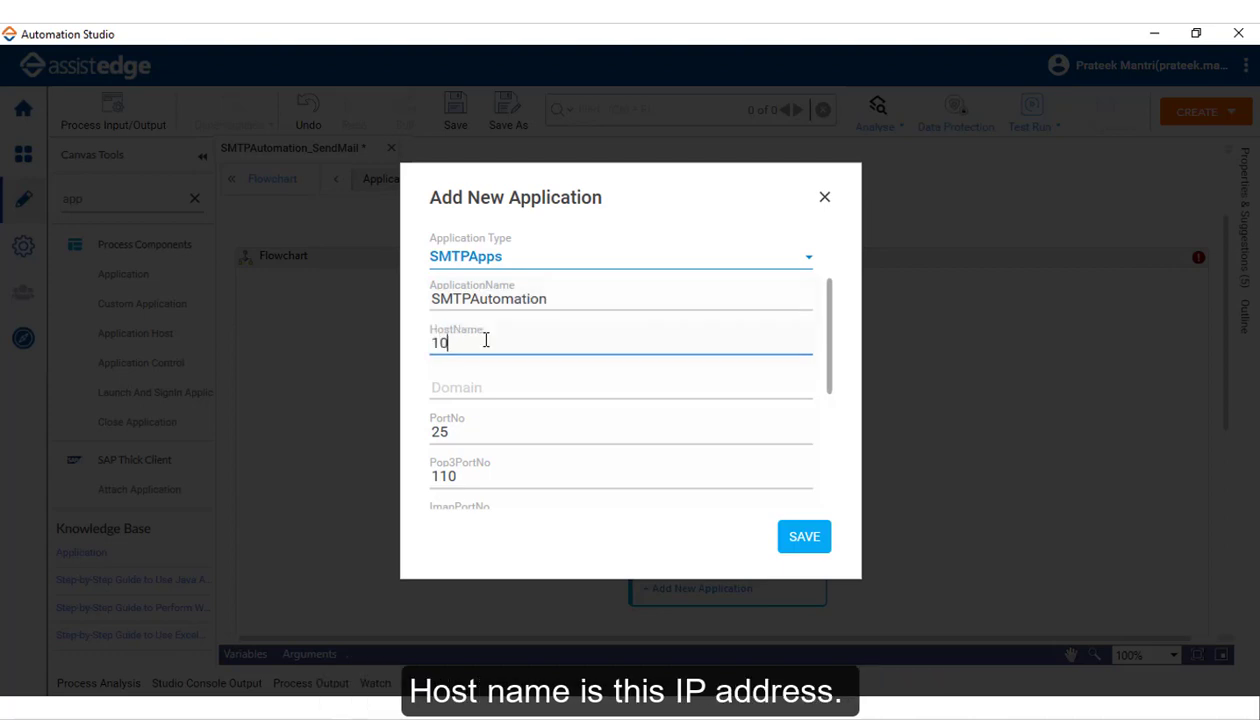
{"action": "type", "text": ".152.117.90"}
{"action": "left_click", "coordinate": [630, 392]}
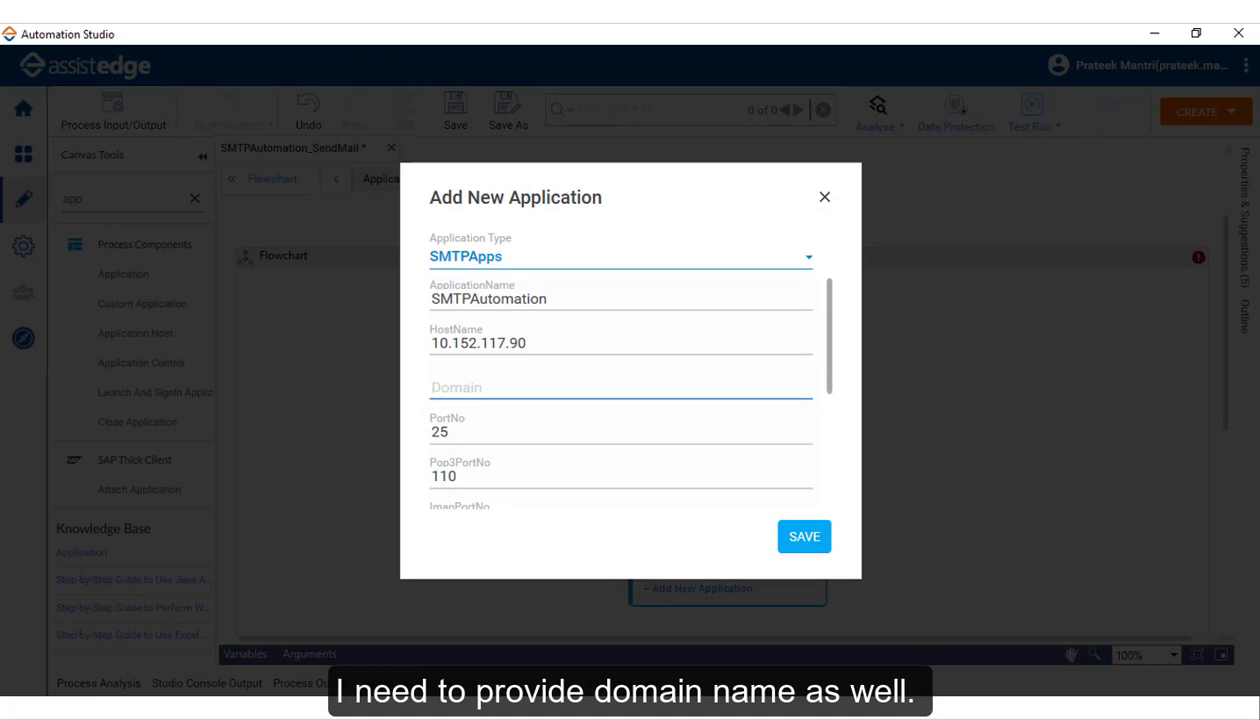
{"action": "type", "text": "chdsmtp"}
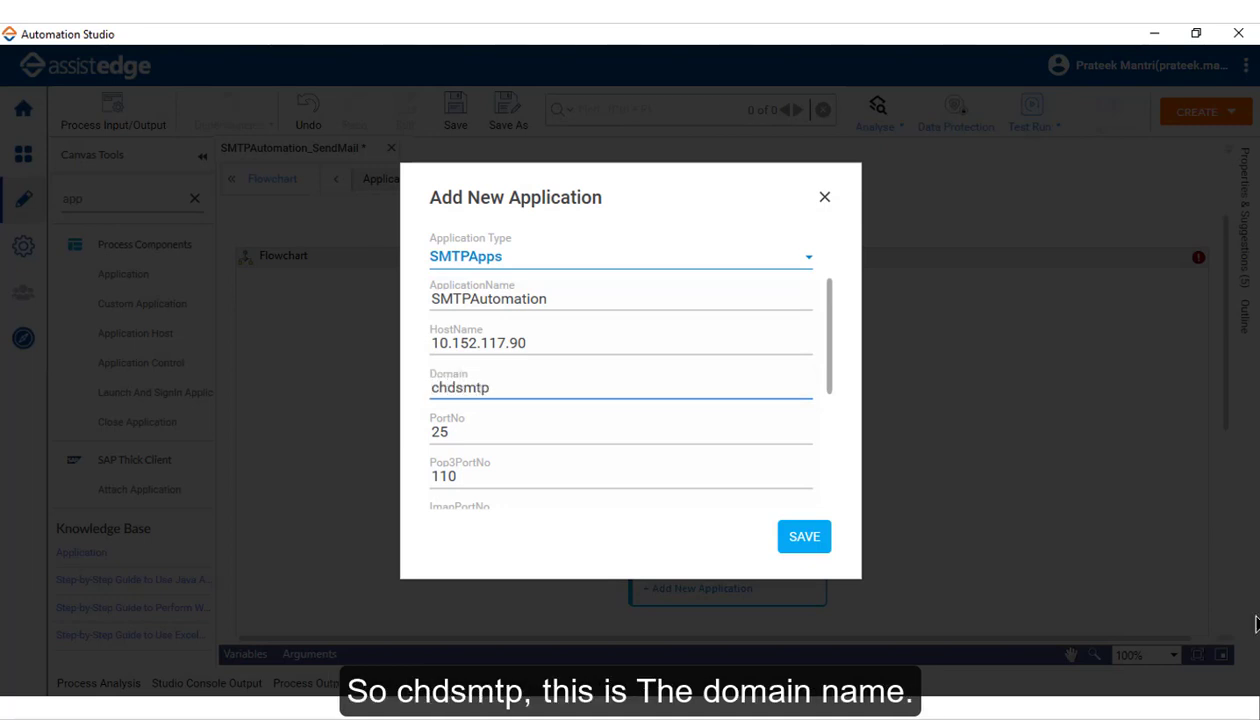
Step: Review the default ports (POP3 110, IMAP 143) and total attachment limit 10
{"action": "key", "text": "Tab"}
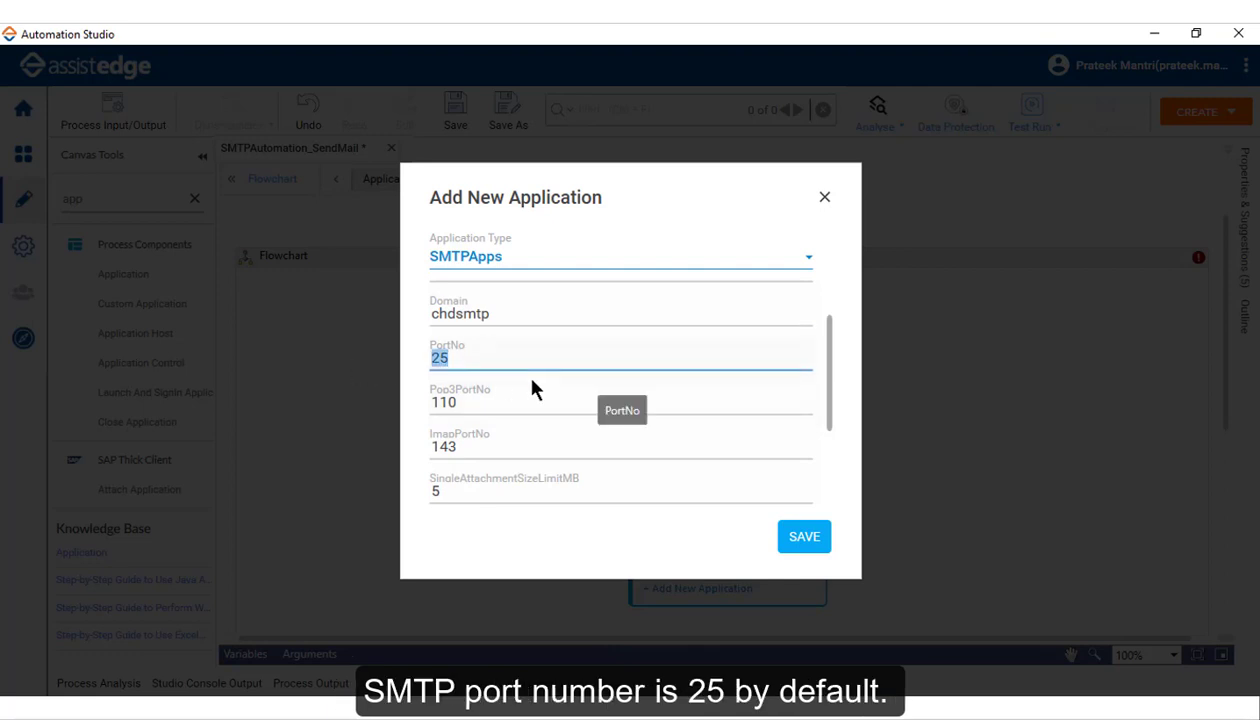
{"action": "key", "text": "Tab"}
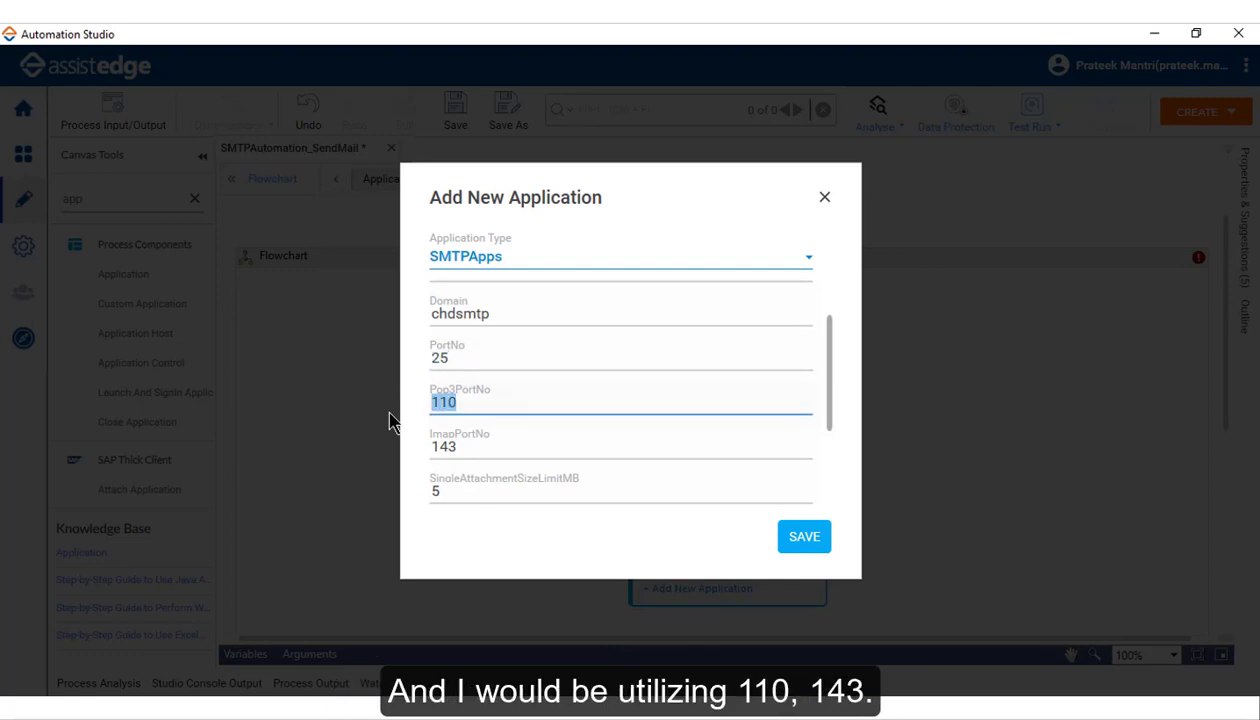
{"action": "left_click_drag", "start_coordinate": [466, 447], "coordinate": [385, 458]}
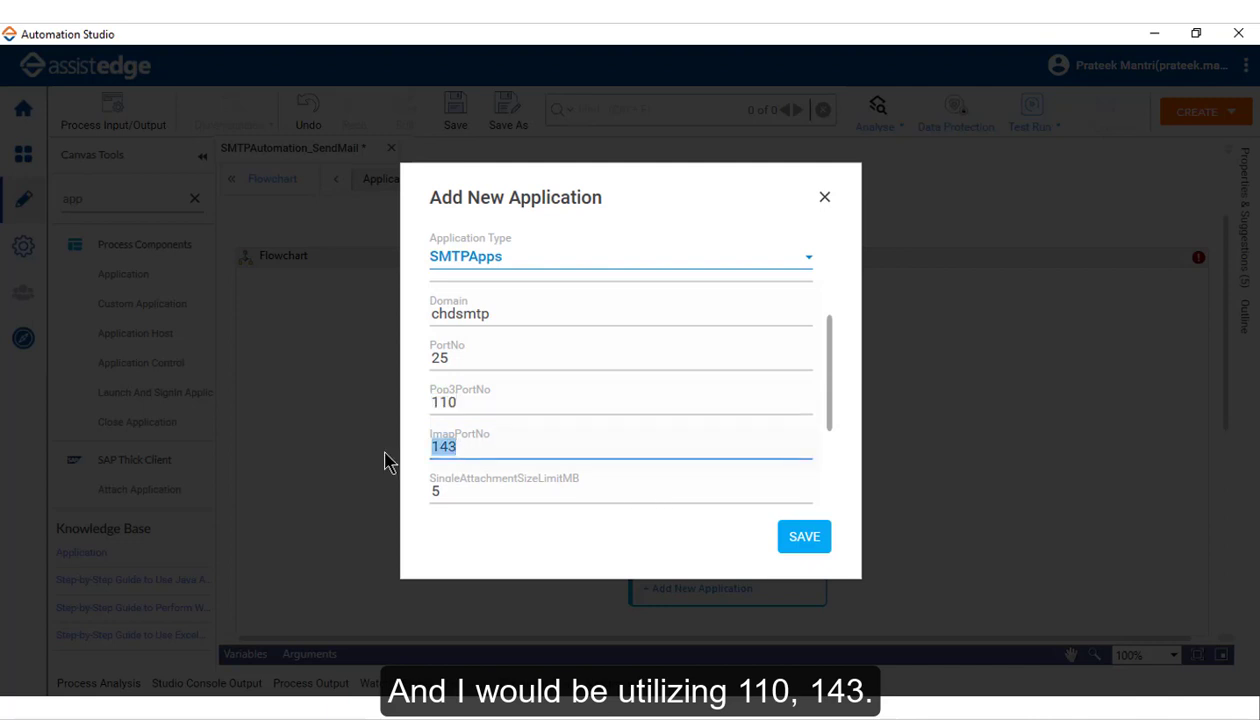
{"action": "left_click_drag", "start_coordinate": [455, 401], "coordinate": [366, 410]}
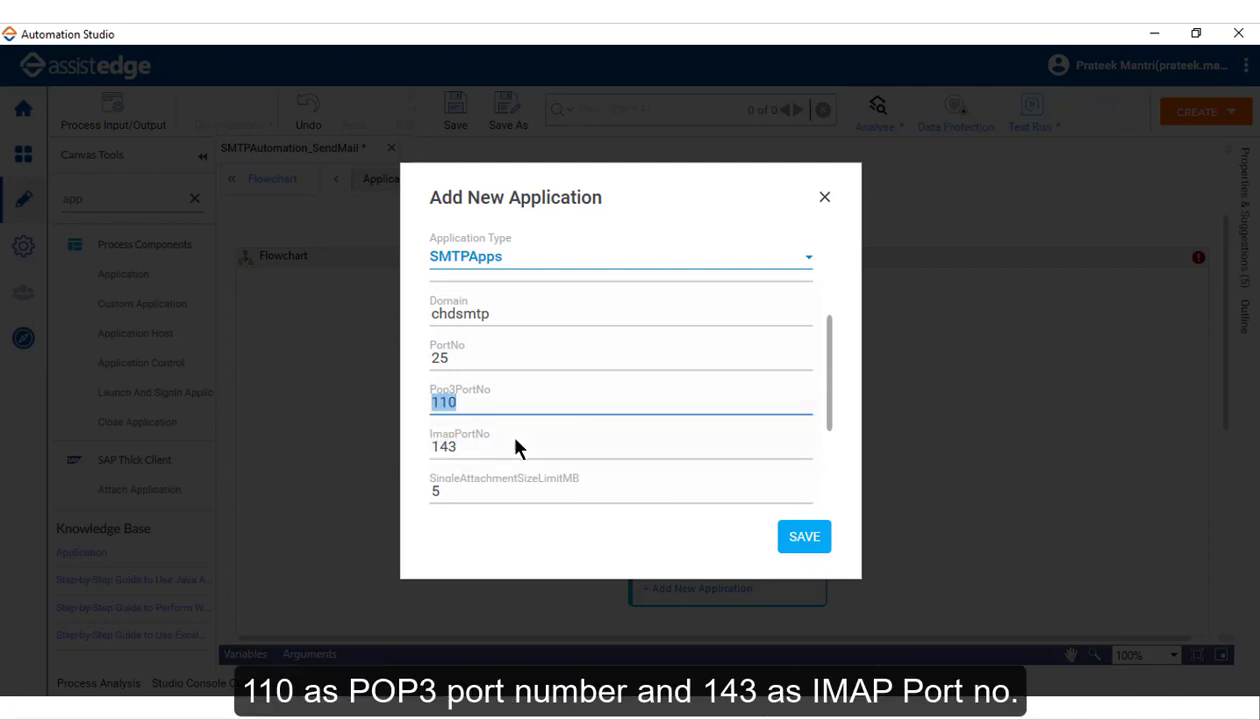
{"action": "left_click_drag", "start_coordinate": [484, 444], "coordinate": [378, 447]}
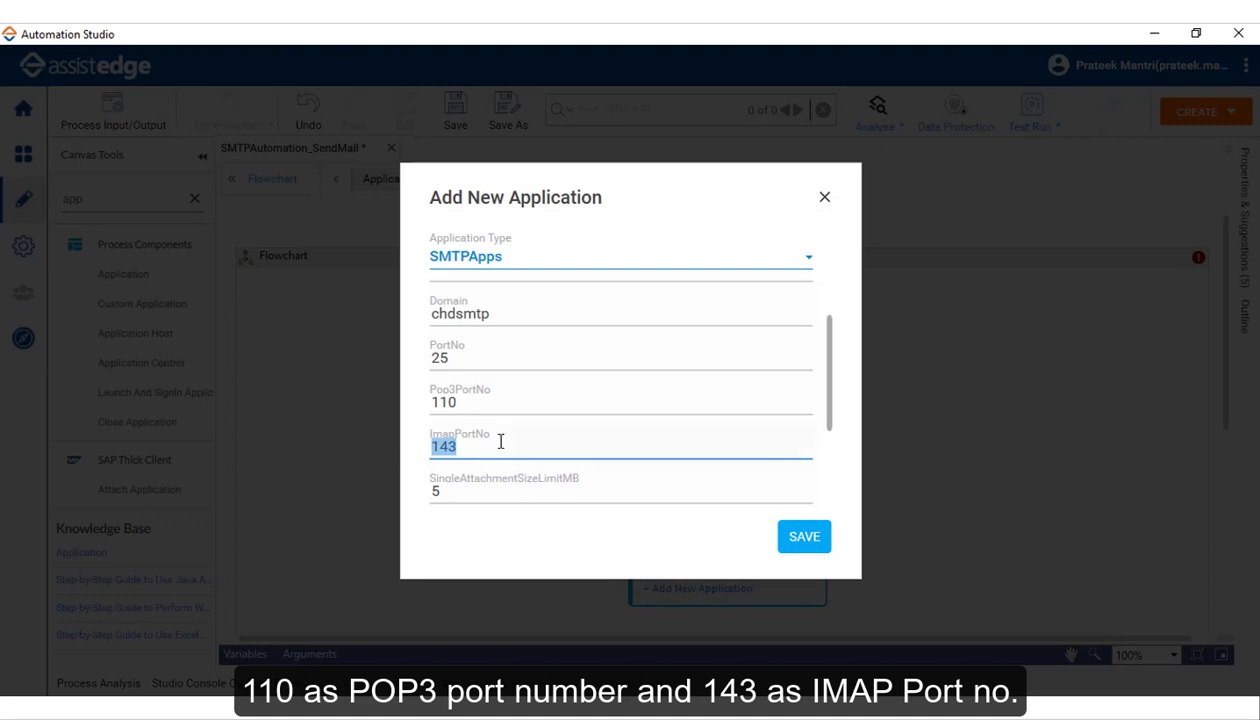
{"action": "left_click_drag", "start_coordinate": [832, 352], "coordinate": [834, 467]}
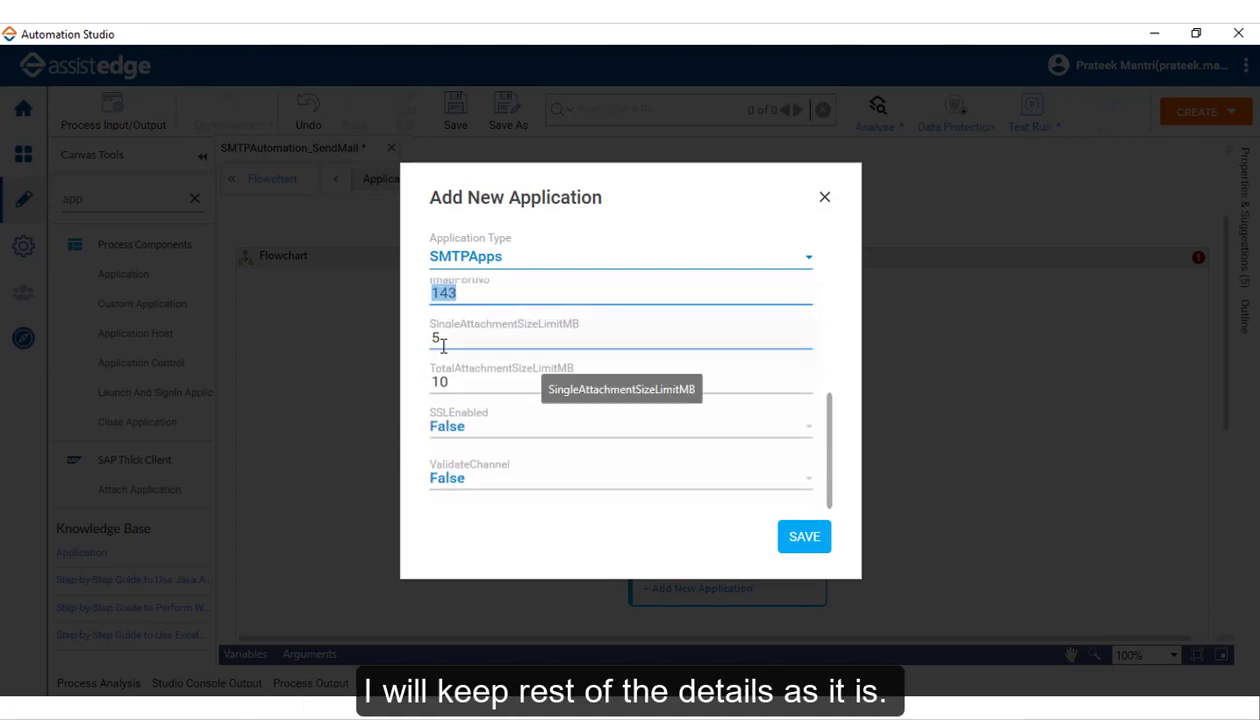
{"action": "left_click", "coordinate": [481, 333]}
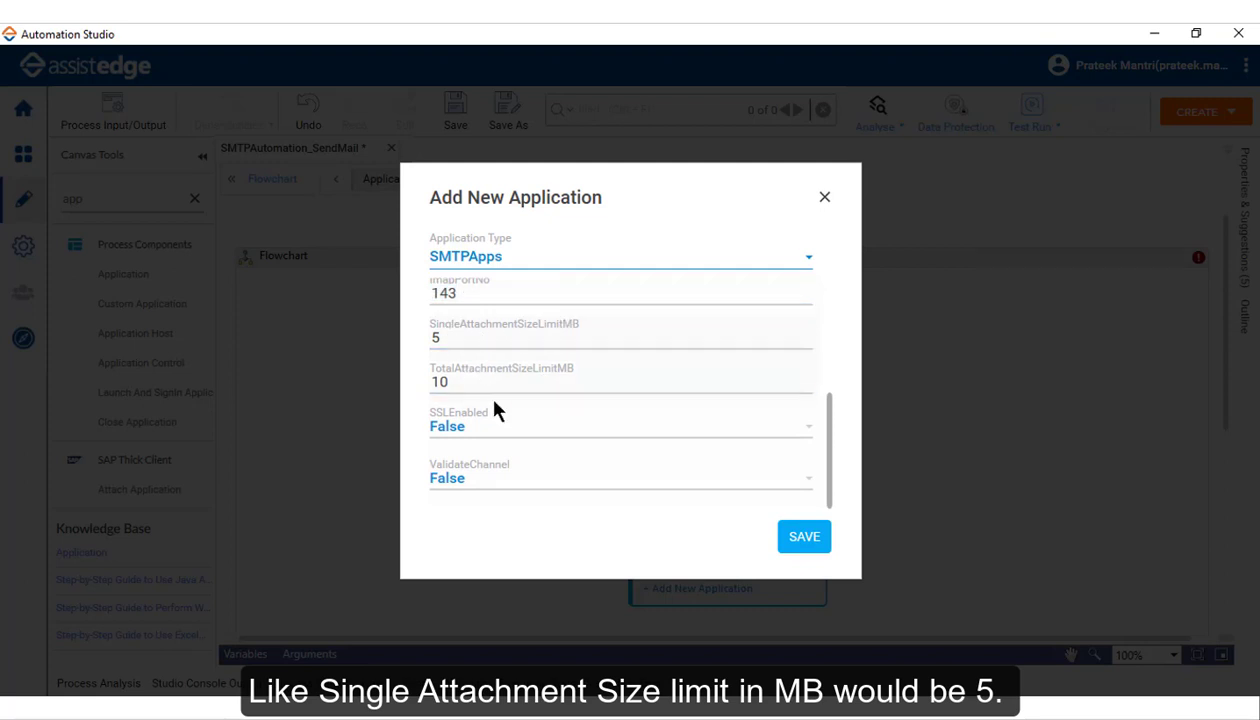
{"action": "left_click_drag", "start_coordinate": [511, 378], "coordinate": [334, 363]}
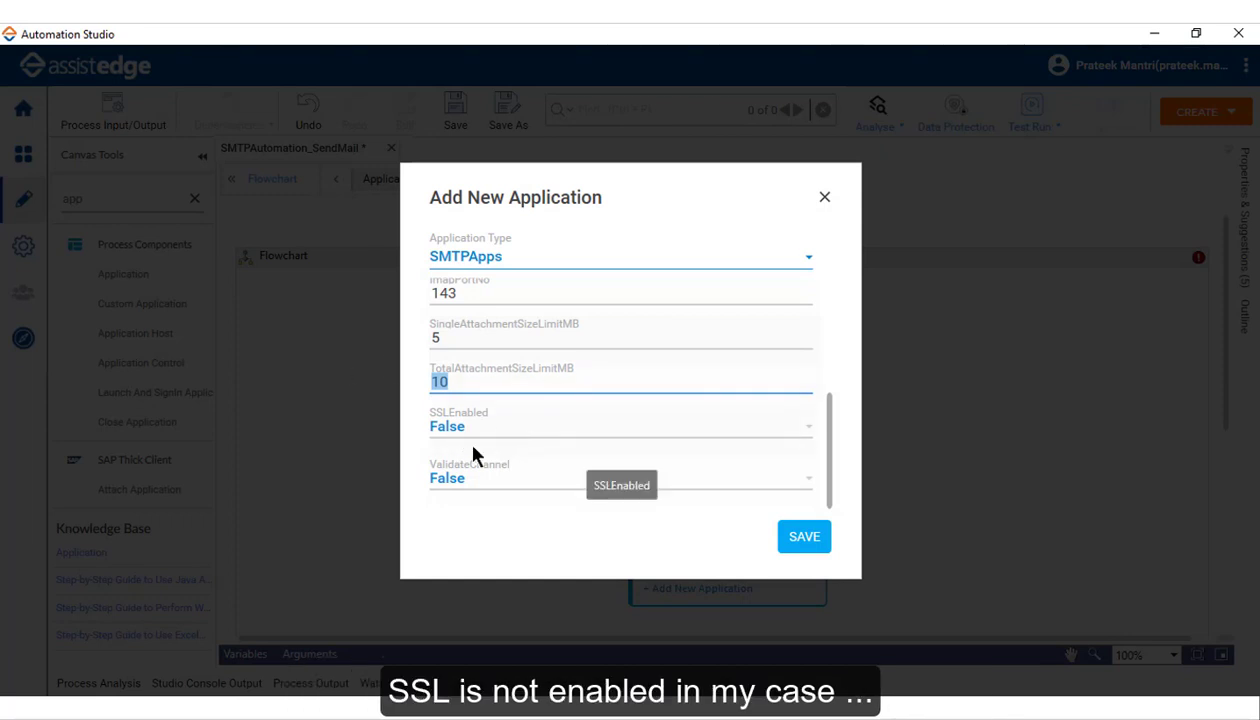
{"action": "left_click", "coordinate": [460, 478]}
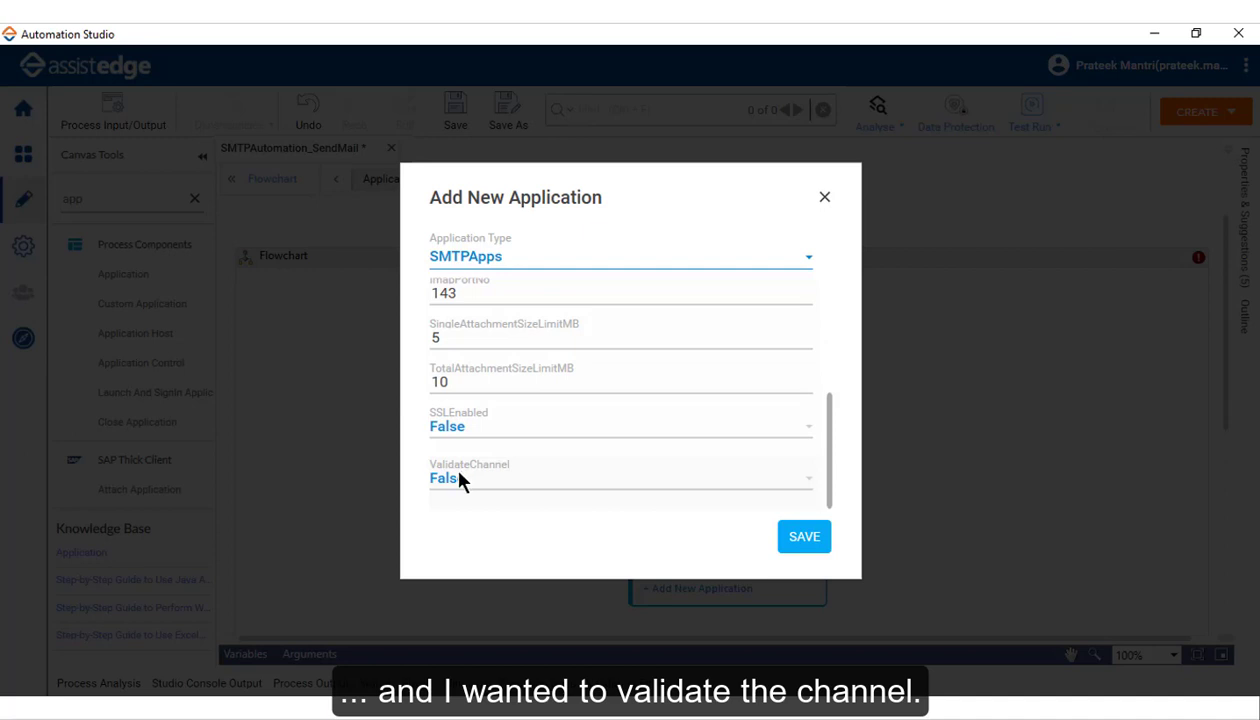
Step: Set ValidateChannel to True and save the application
{"action": "left_click", "coordinate": [460, 474]}
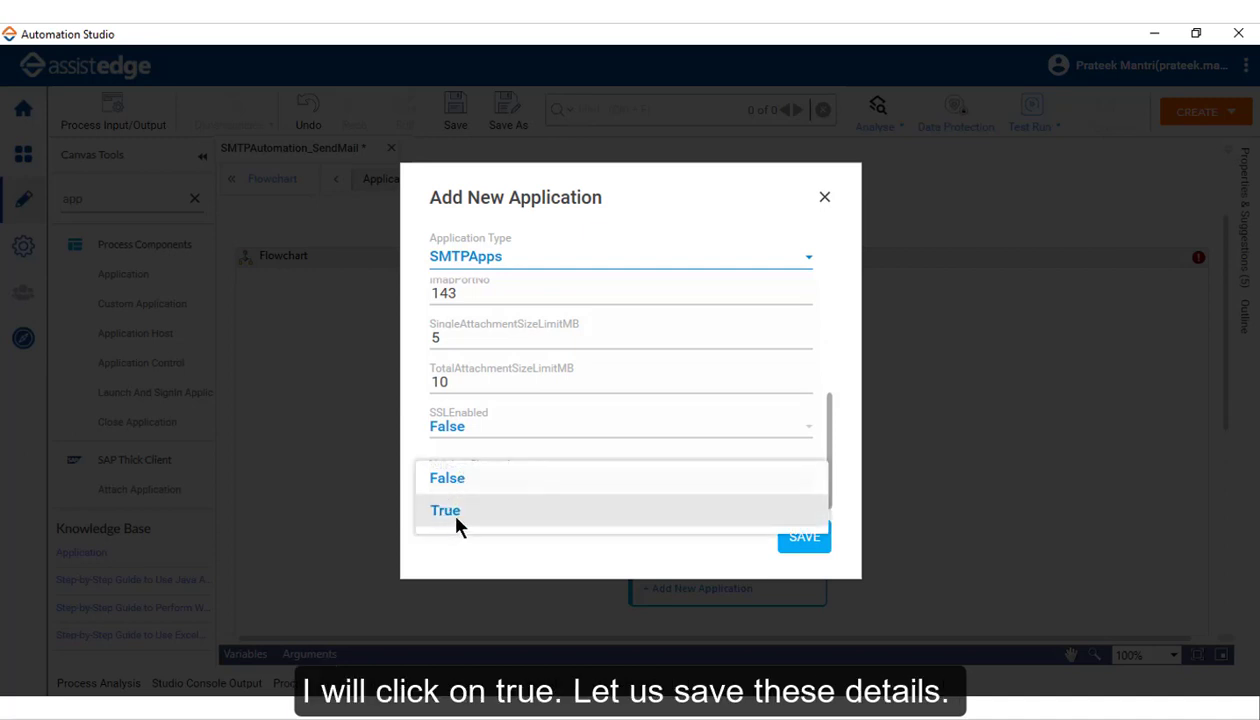
{"action": "left_click", "coordinate": [456, 520]}
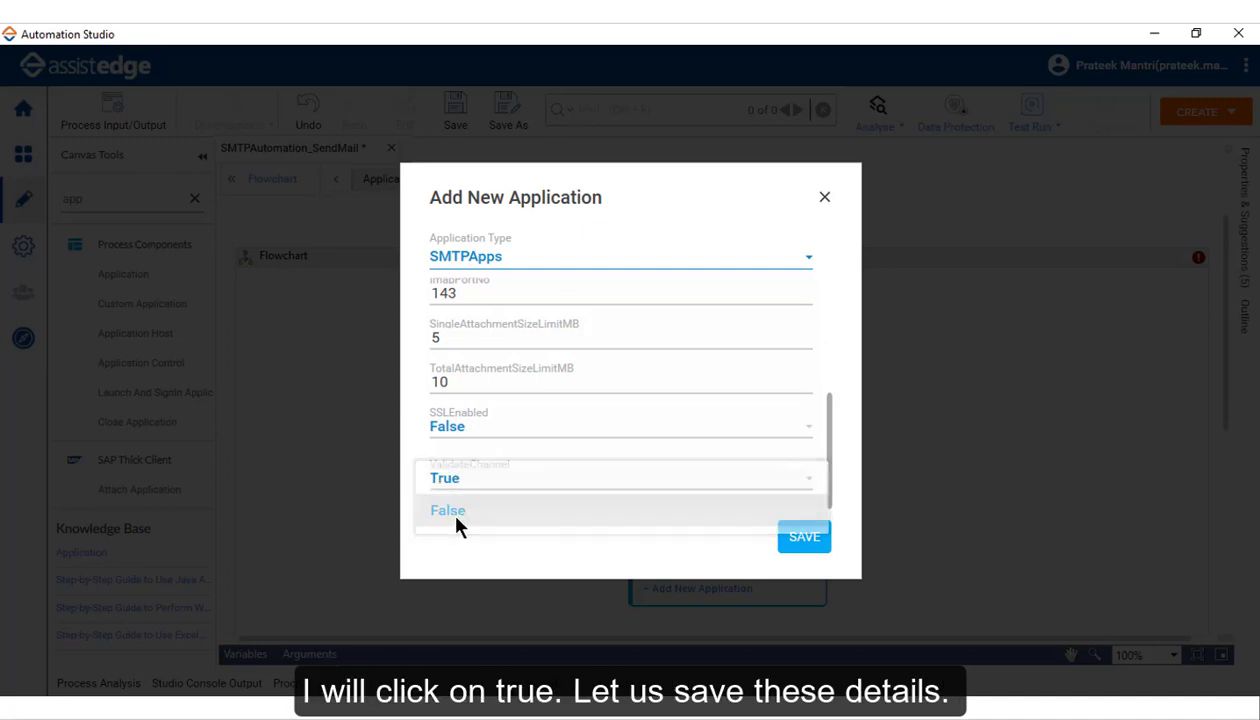
{"action": "left_click", "coordinate": [808, 550]}
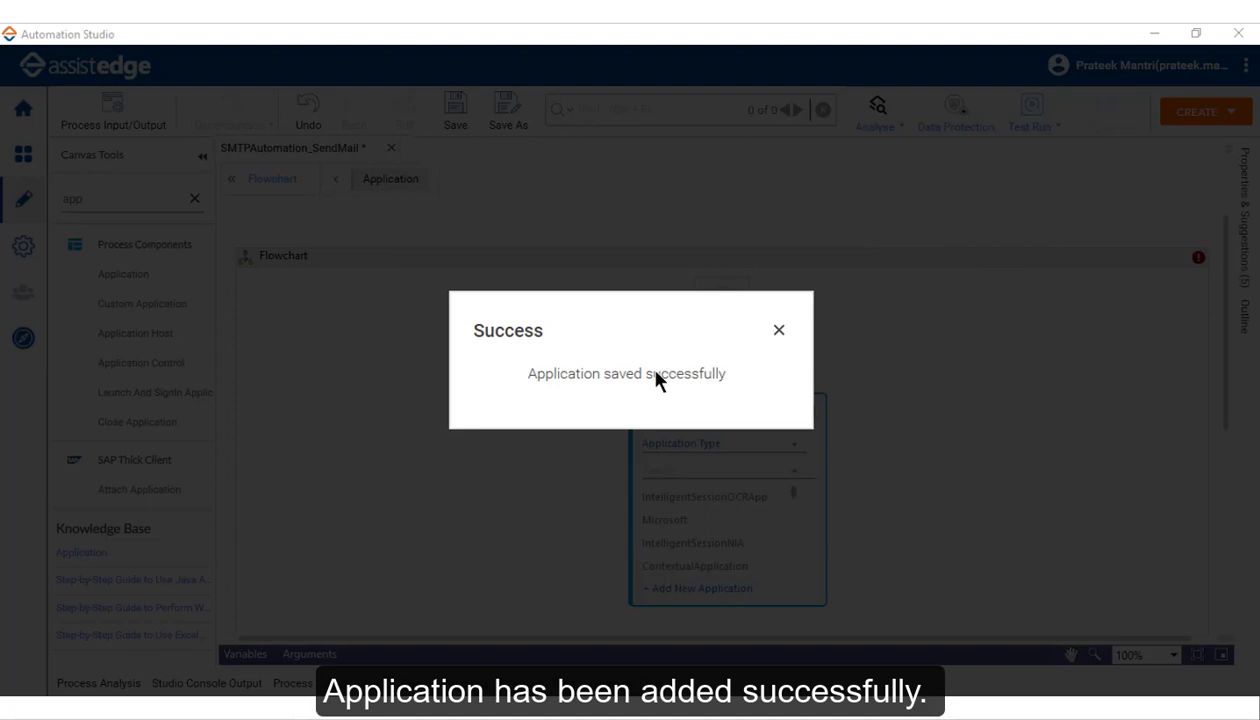
Step: Inside the SMTPAutomation application, add an SMTPMail activity with the Send E-Mail module
{"action": "left_click", "coordinate": [779, 330]}
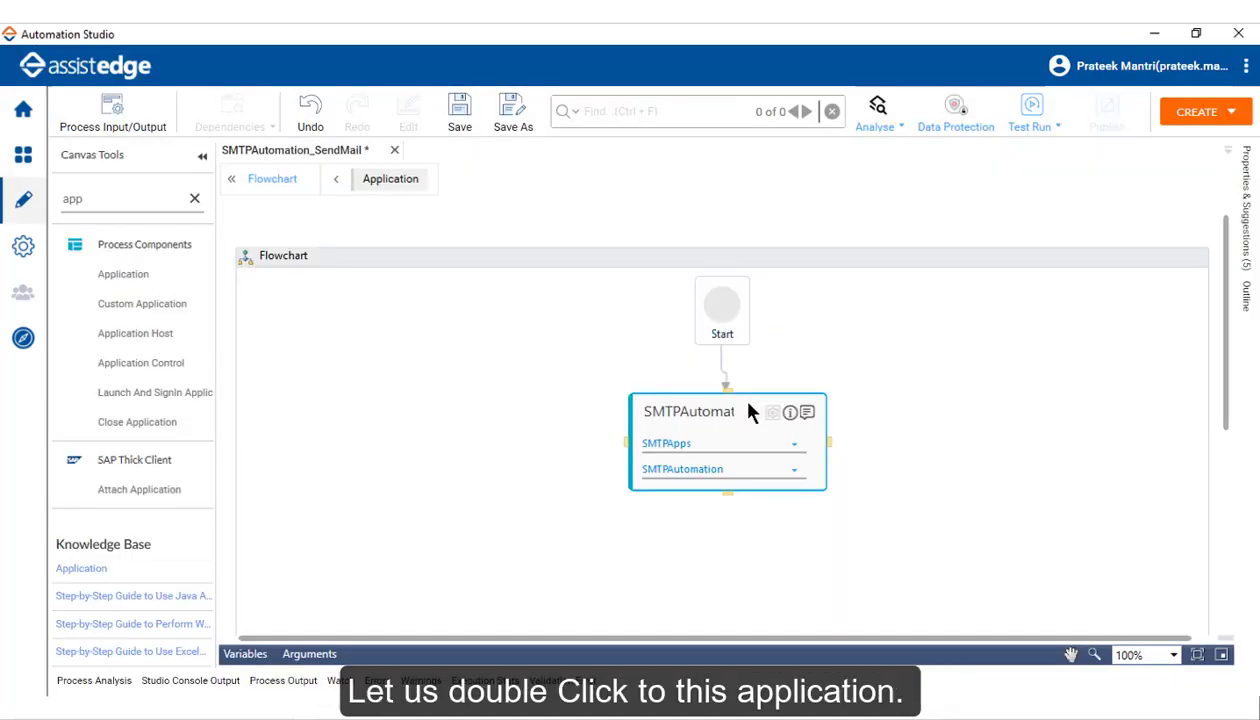
{"action": "double_click", "coordinate": [750, 412]}
{"action": "double_click", "coordinate": [104, 200]}
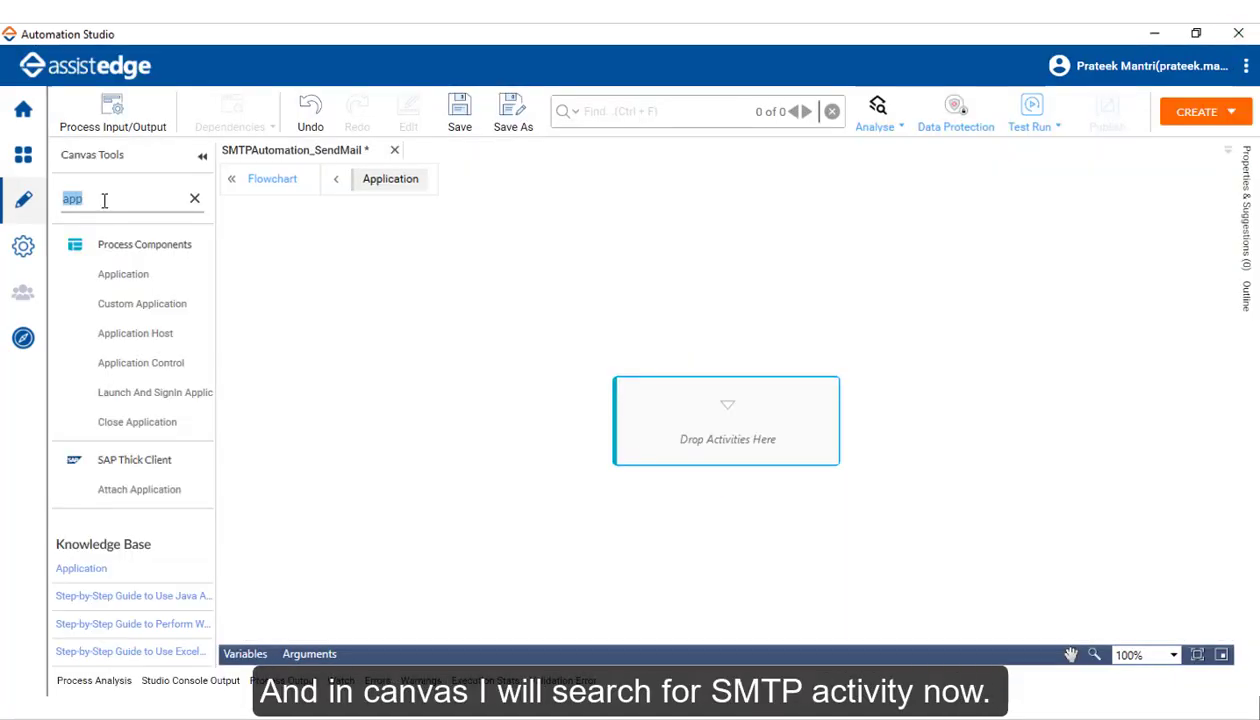
{"action": "key", "text": "BackSpace"}
{"action": "type", "text": "smtp"}
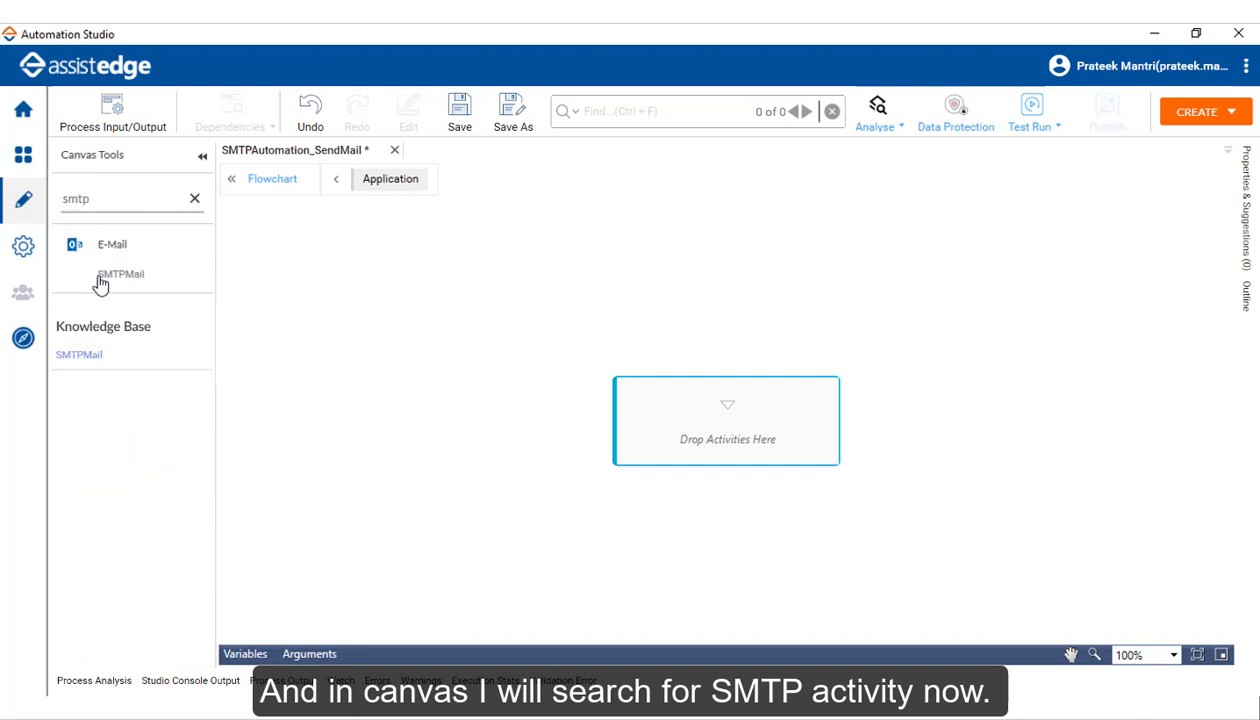
{"action": "left_click_drag", "start_coordinate": [101, 285], "coordinate": [728, 414]}
{"action": "left_click", "coordinate": [728, 414]}
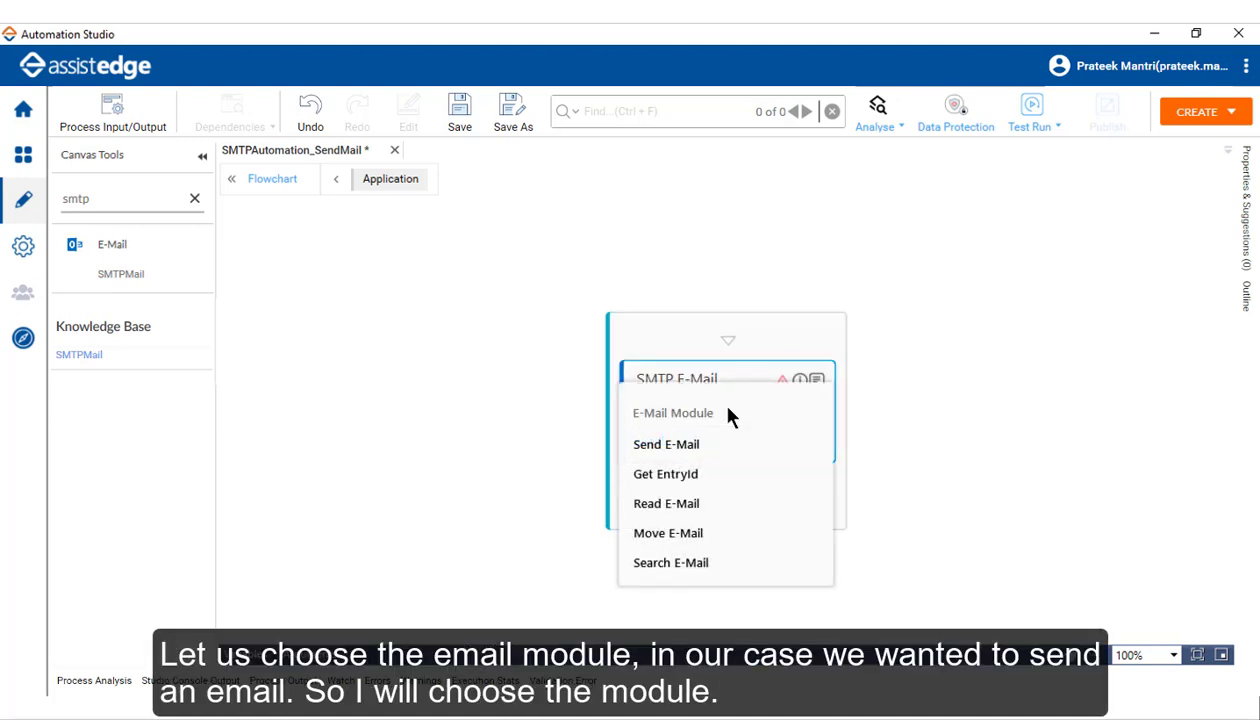
{"action": "left_click", "coordinate": [651, 452]}
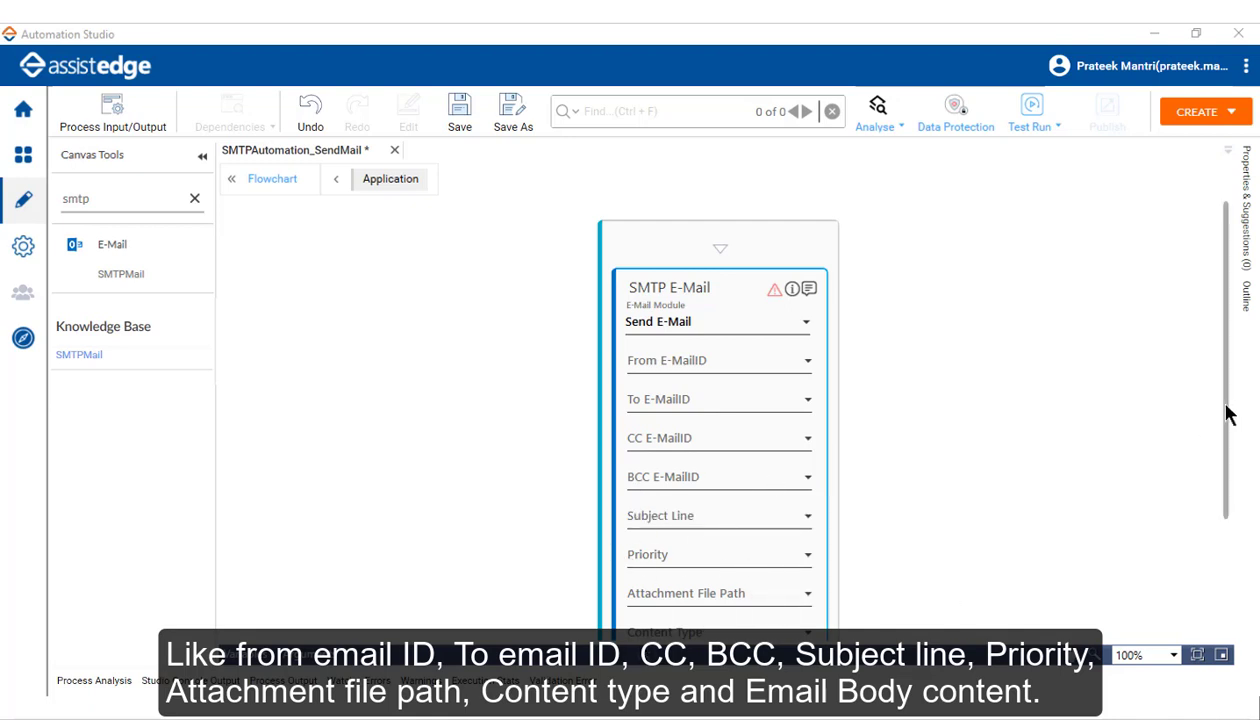
Step: Review the SMTP E-Mail fields, then create a new argument in the Arguments panel
{"action": "left_click_drag", "start_coordinate": [1227, 406], "coordinate": [1228, 484]}
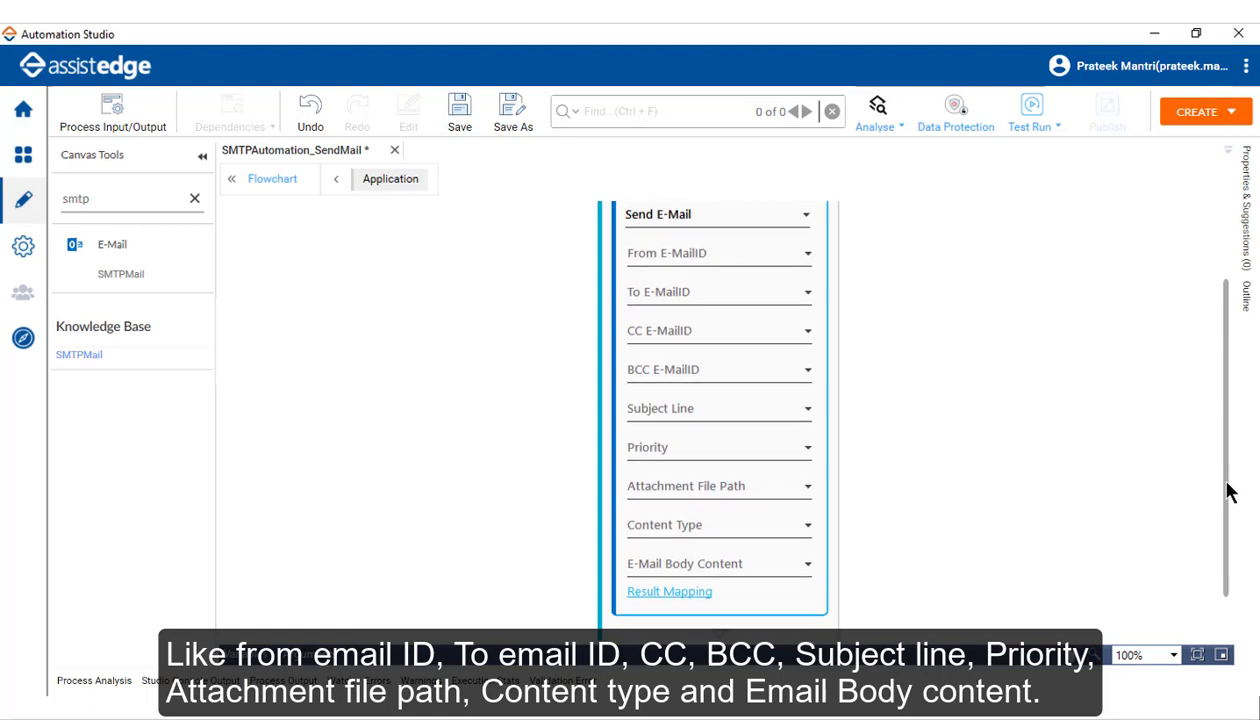
{"action": "left_click", "coordinate": [688, 598]}
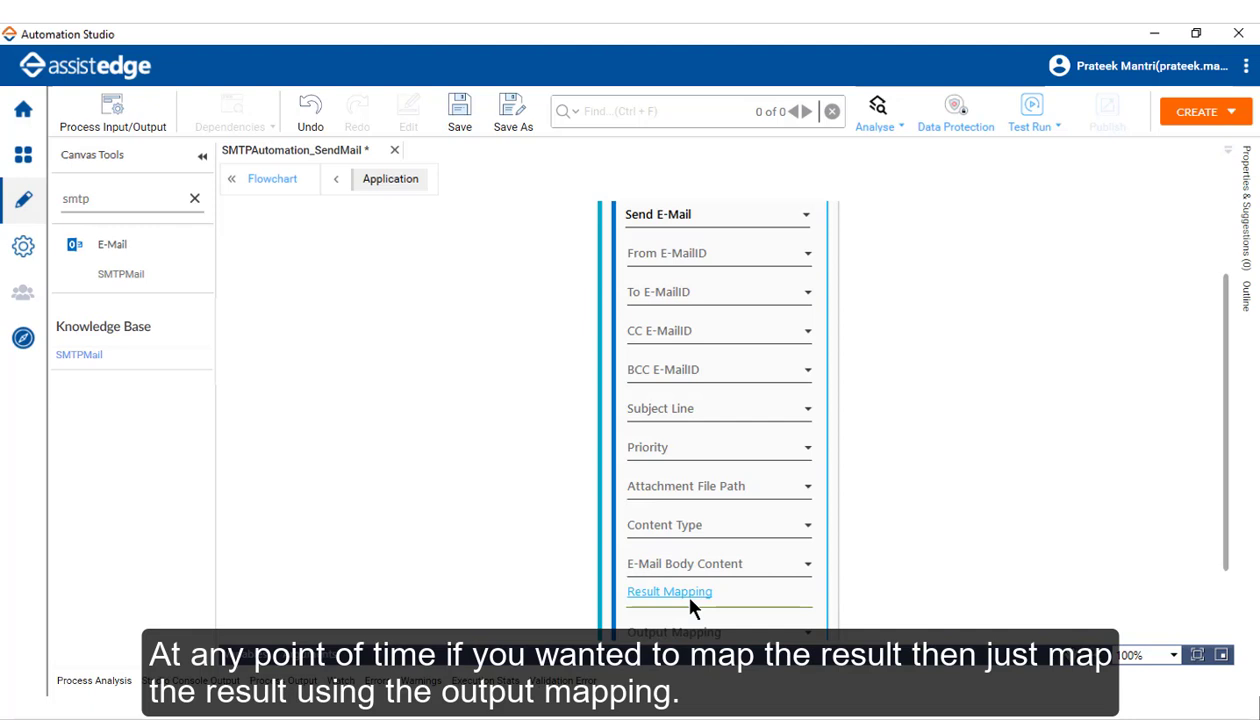
{"action": "left_click", "coordinate": [690, 604]}
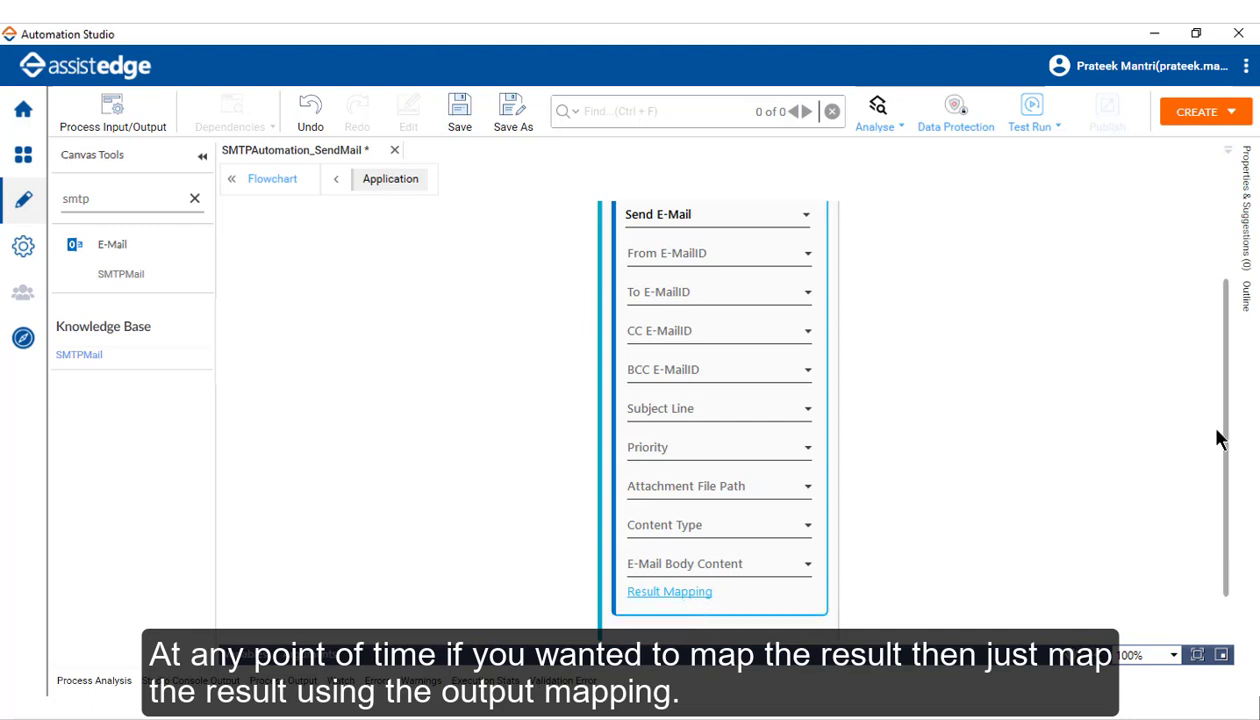
{"action": "left_click_drag", "start_coordinate": [1226, 452], "coordinate": [1230, 345]}
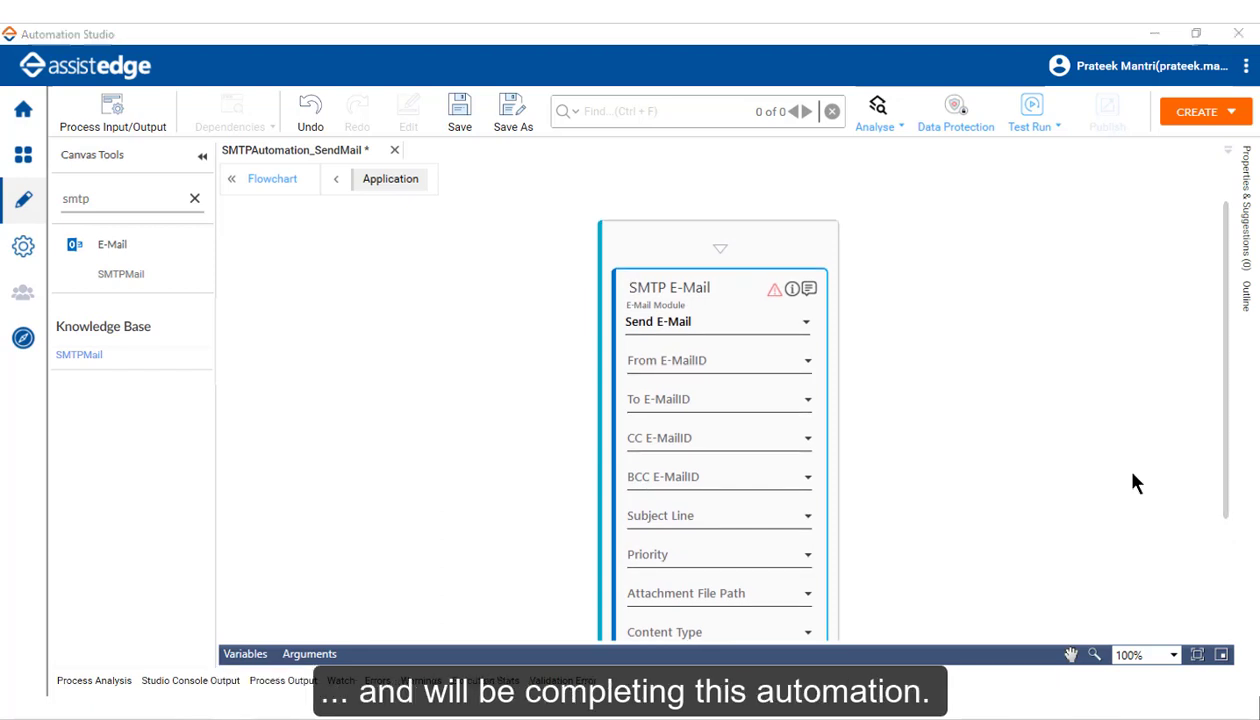
{"action": "left_click", "coordinate": [312, 657]}
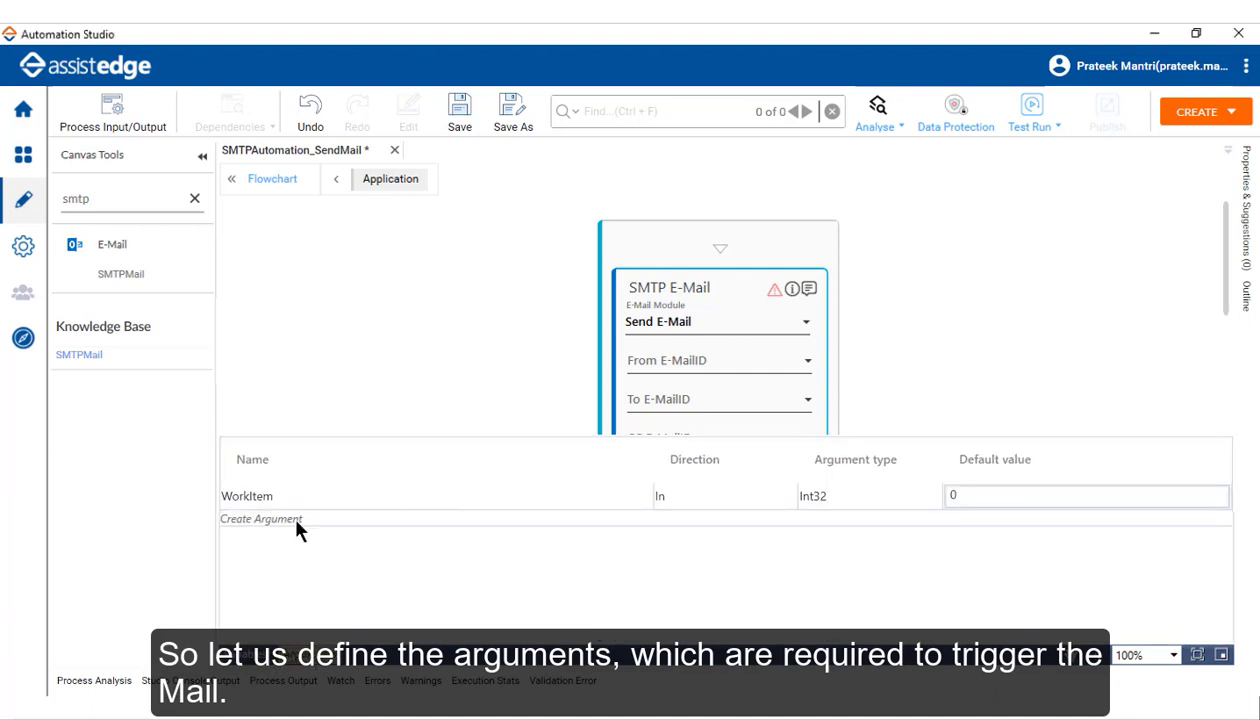
{"action": "left_click", "coordinate": [293, 518]}
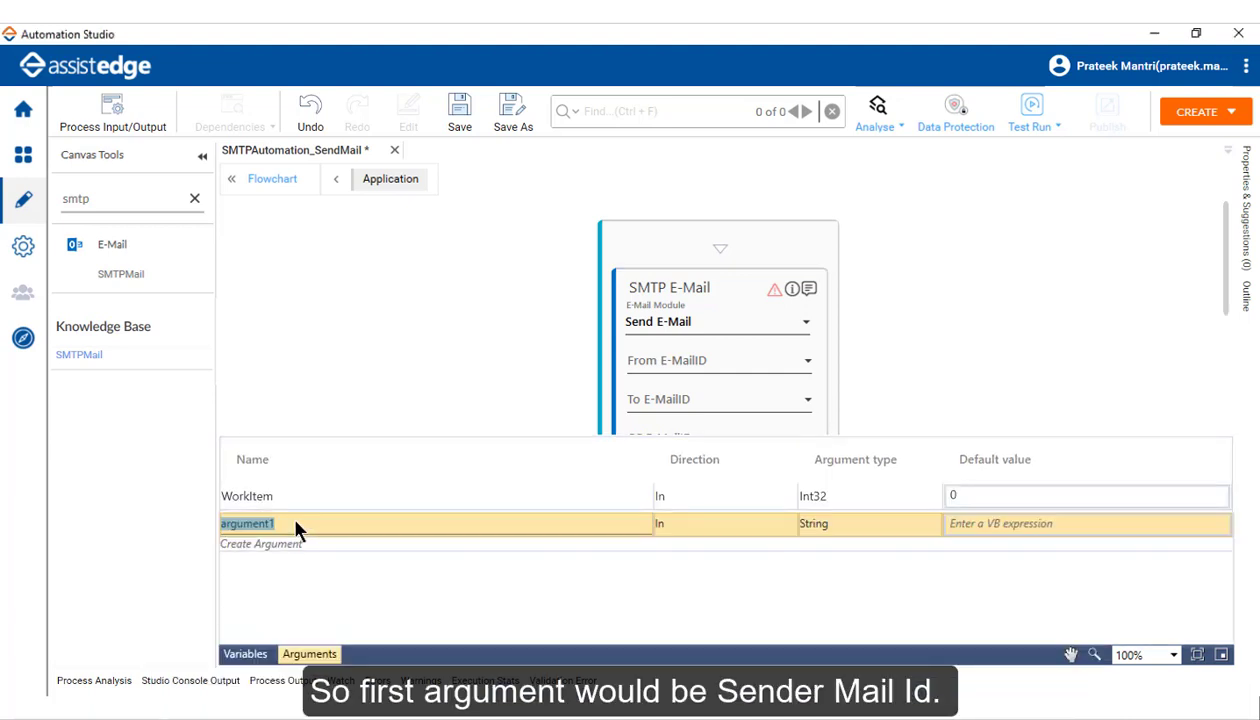
Step: Name the argument SenderMail_Id with the sender's e-mail address as its quoted default
{"action": "type", "text": "SenderMail_Id"}
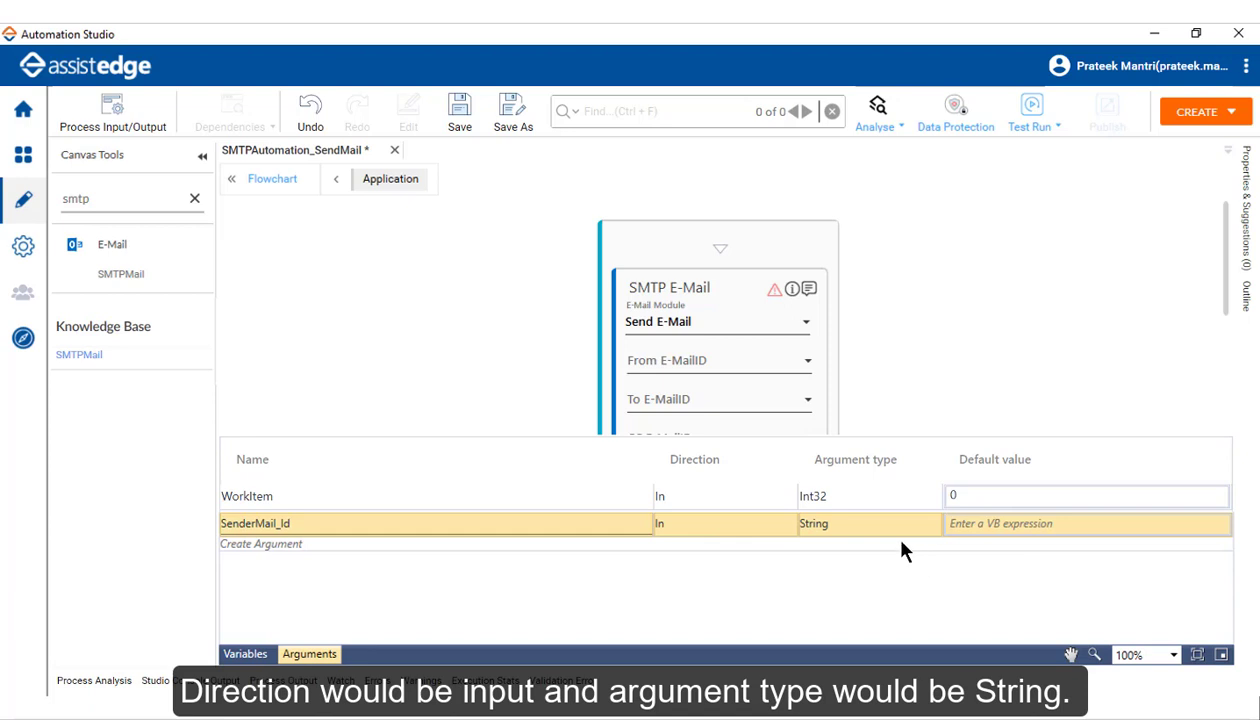
{"action": "left_click", "coordinate": [1041, 525]}
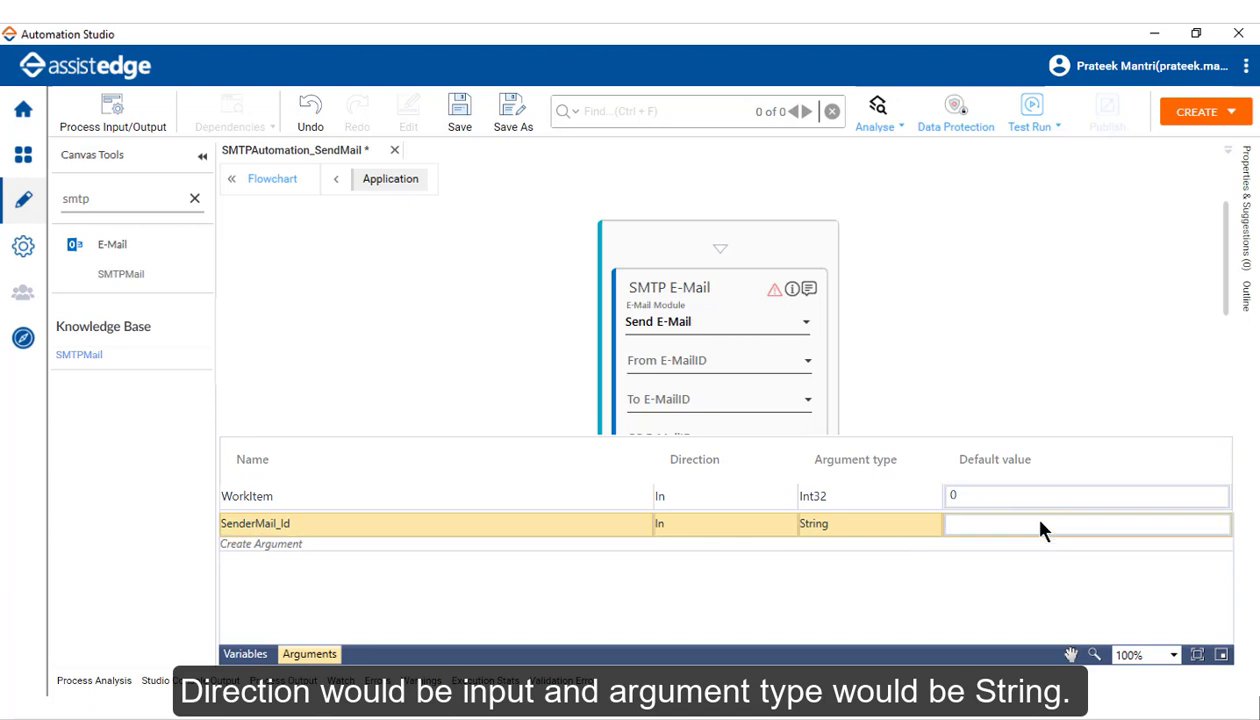
{"action": "type", "text": "\"\""}
{"action": "key", "text": "Left"}
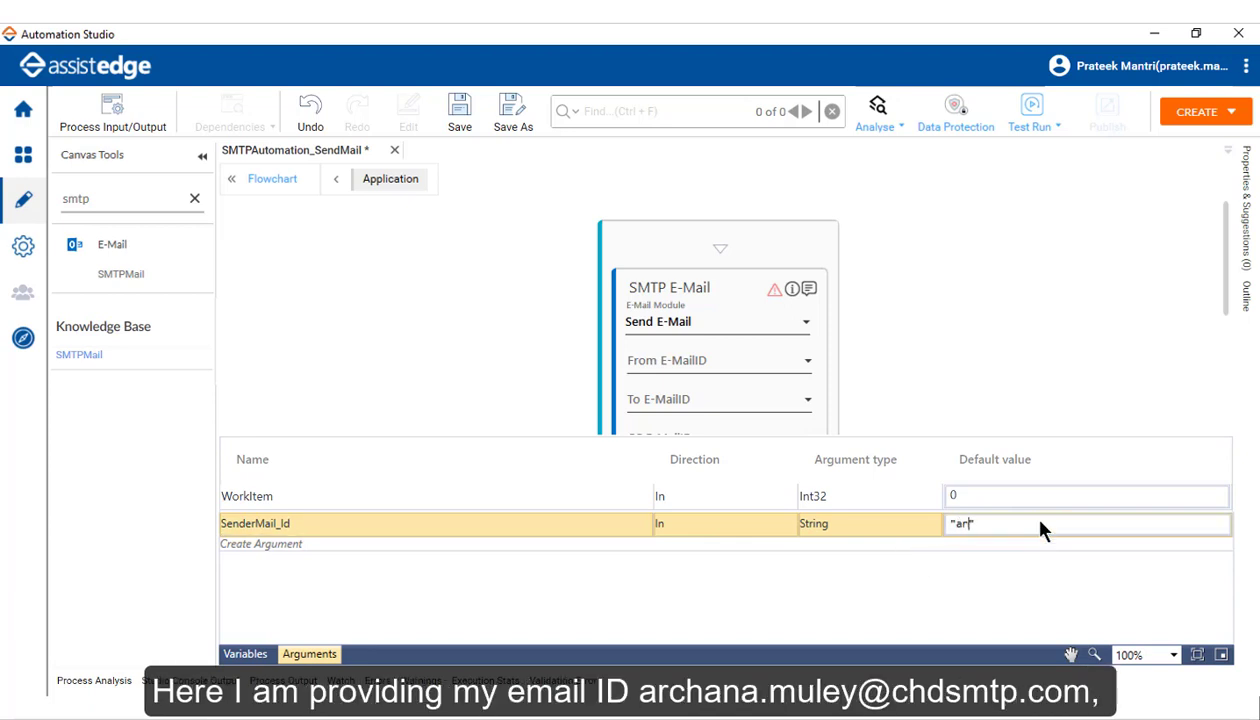
{"action": "left_click_drag", "start_coordinate": [1113, 523], "coordinate": [887, 517]}
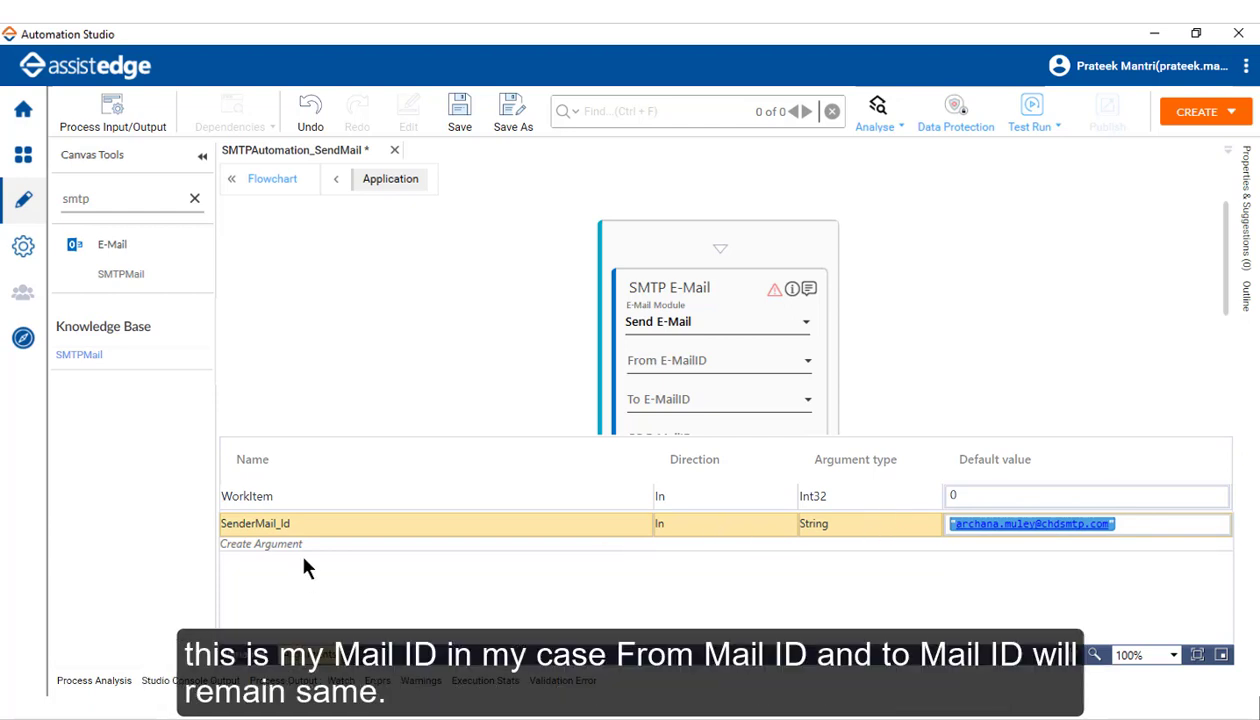
{"action": "left_click", "coordinate": [338, 544]}
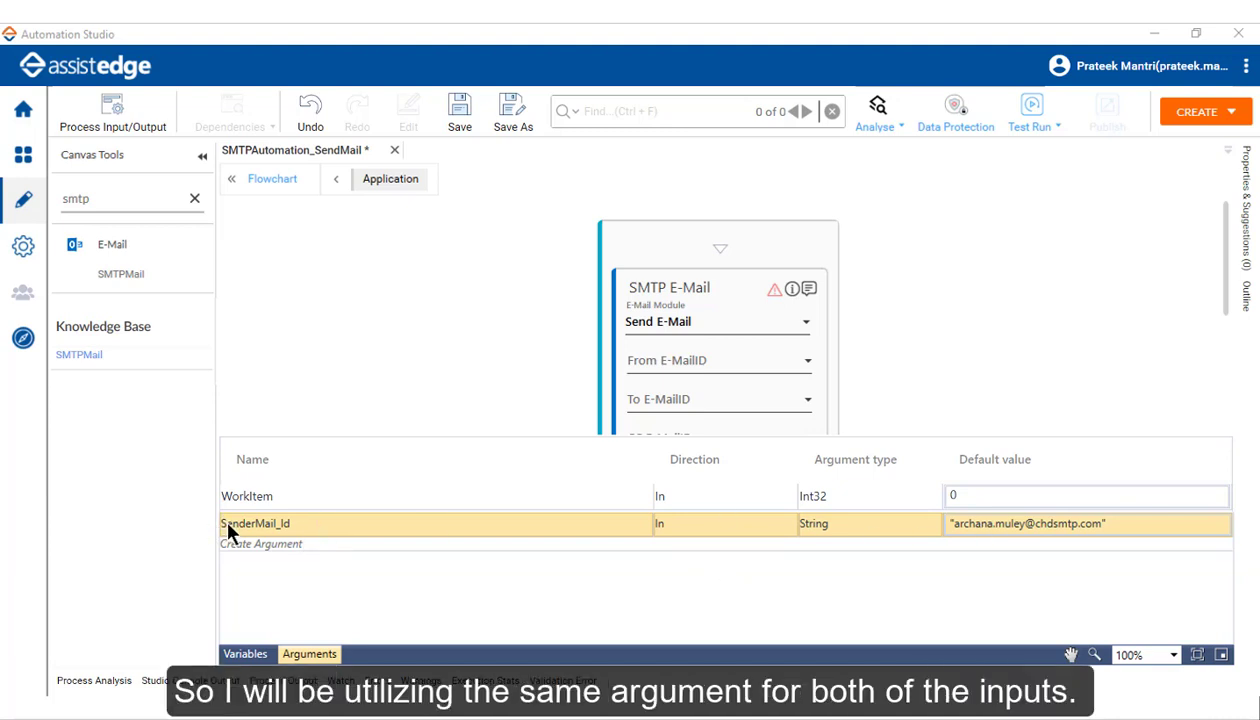
Step: Add a SubjectLine argument defaulting to "SAP Transaction Codes with Report description"
{"action": "left_click", "coordinate": [278, 546]}
{"action": "type", "text": "Su"}
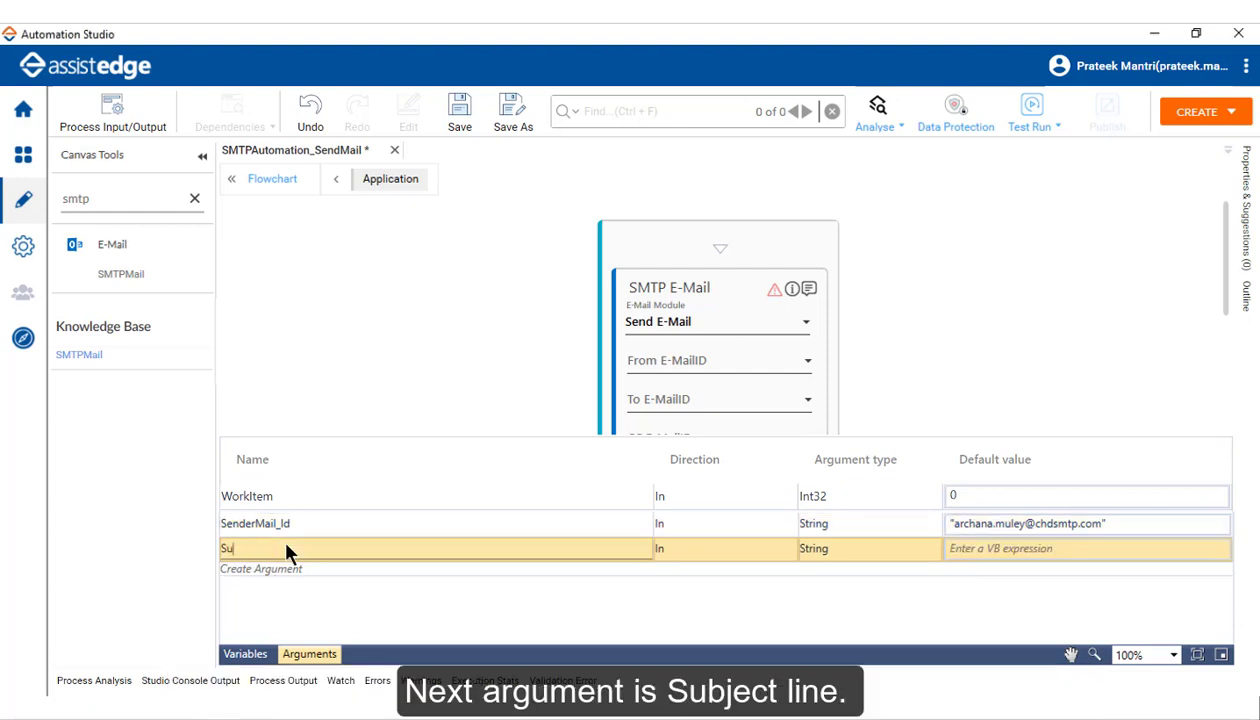
{"action": "type", "text": "bjectLine"}
{"action": "left_click", "coordinate": [989, 556]}
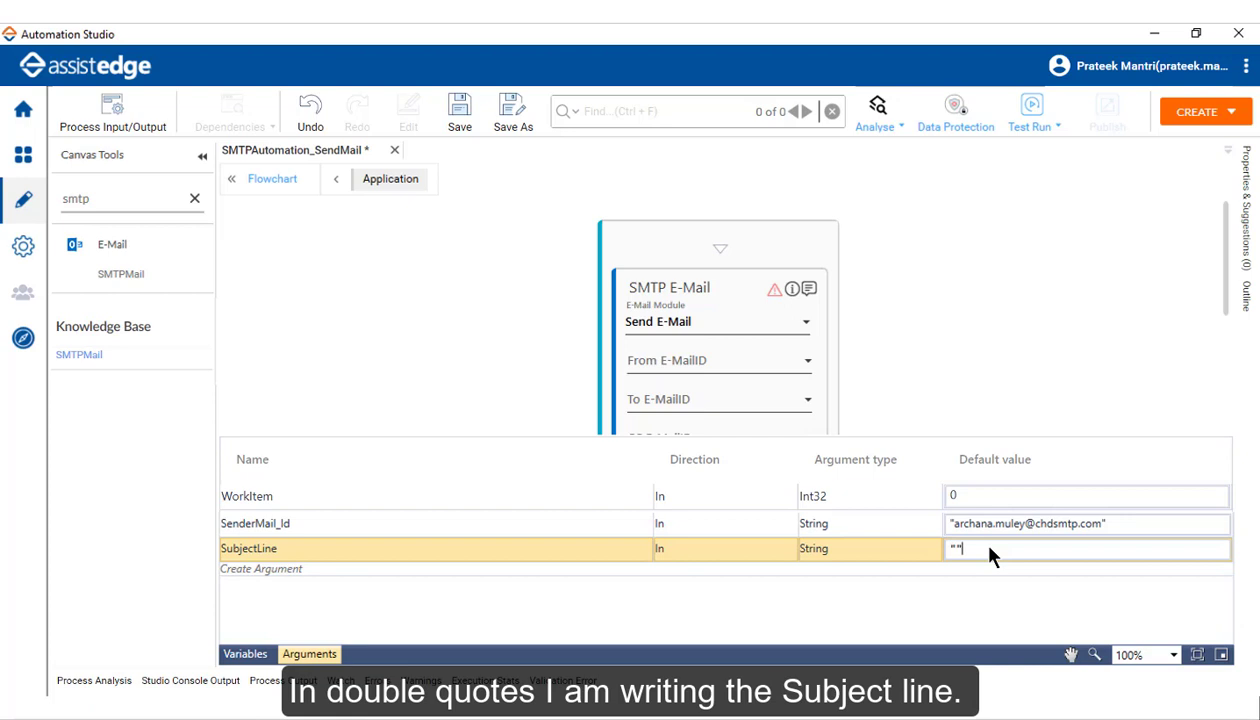
{"action": "type", "text": "\""}
{"action": "type", "text": "SAP Tra"}
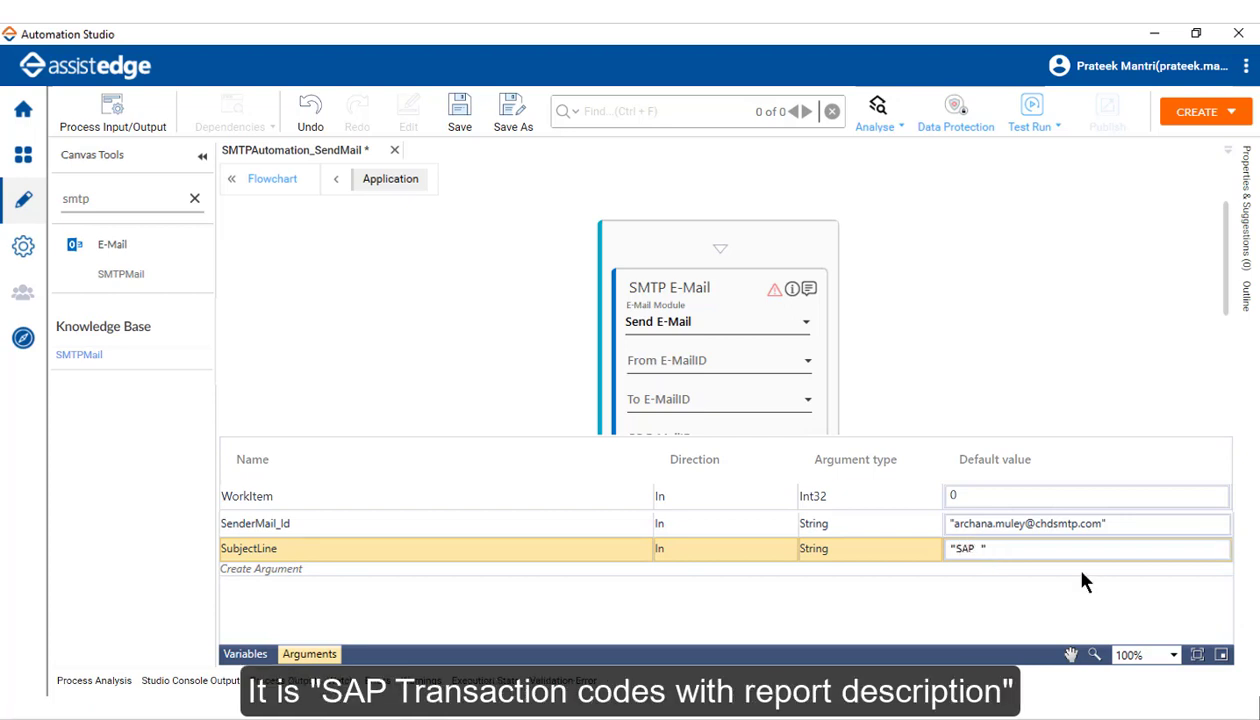
{"action": "type", "text": "nsaction Codes with Report desc"}
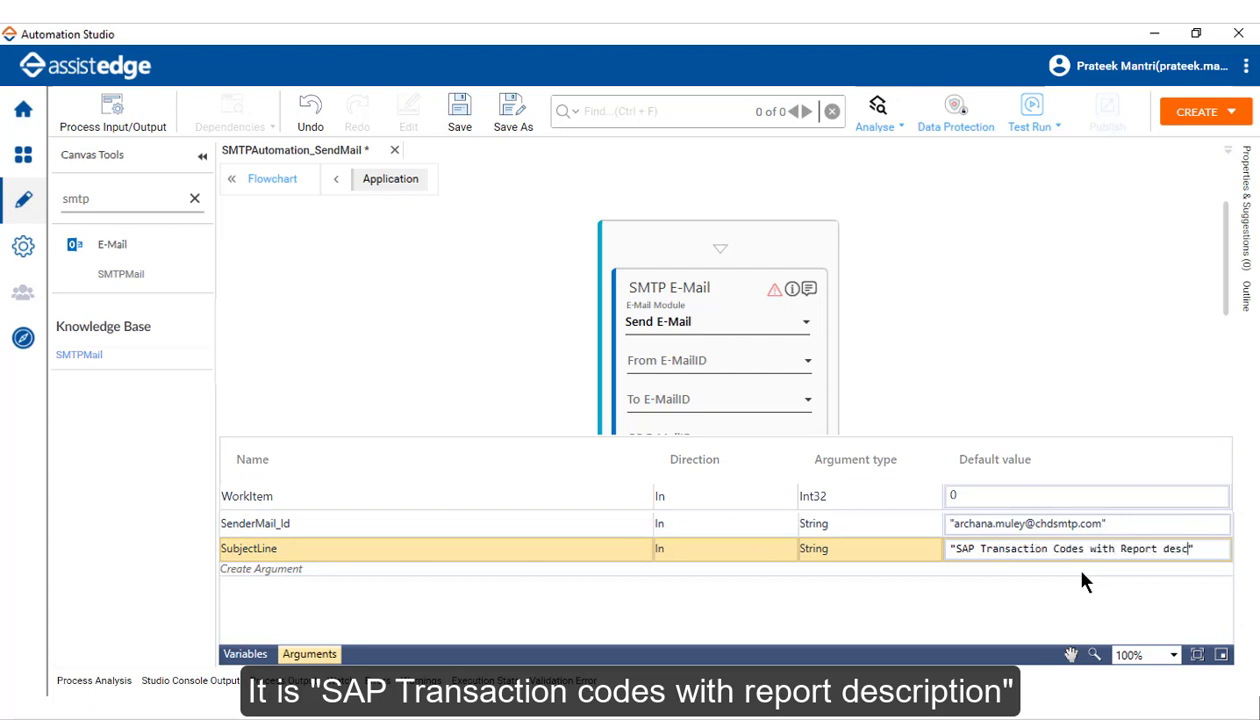
{"action": "type", "text": "ription"}
{"action": "triple_click", "coordinate": [1130, 549]}
{"action": "left_click", "coordinate": [324, 563]}
Step: Add Email_Content with default "Hello Sir, Enclosed is SAP Transaction Codes with Report description"
{"action": "left_click", "coordinate": [324, 570]}
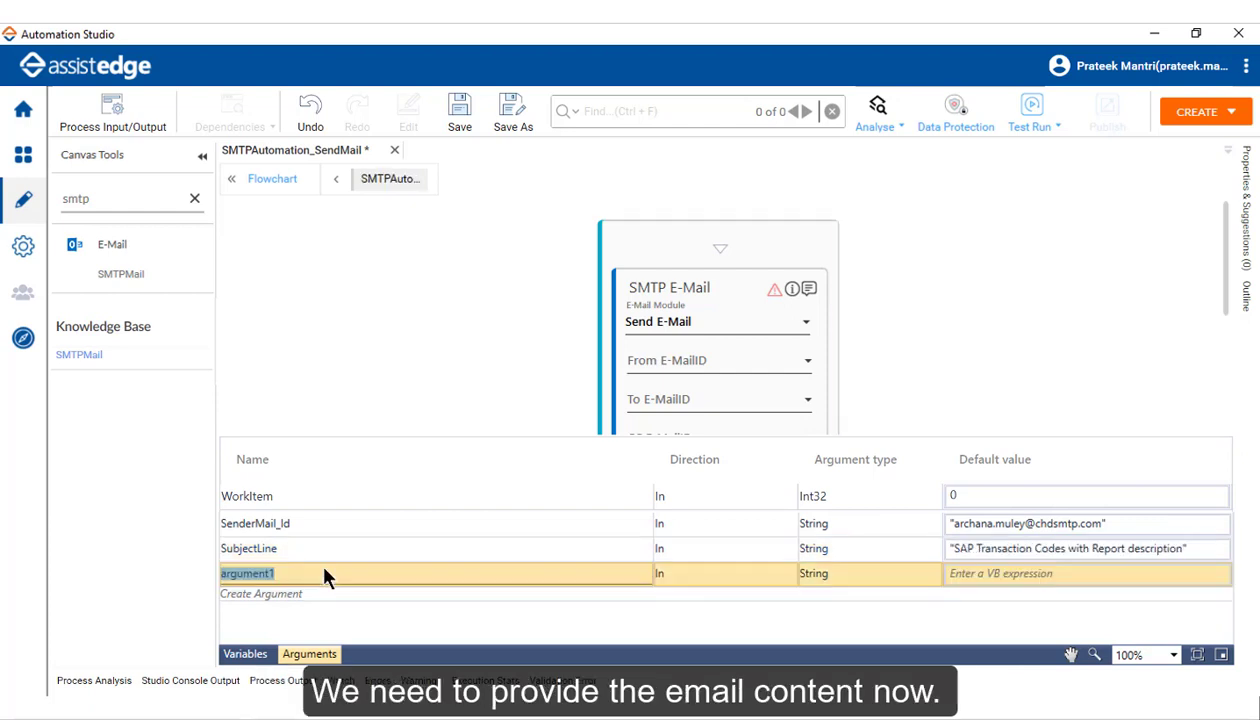
{"action": "type", "text": "Email_Content"}
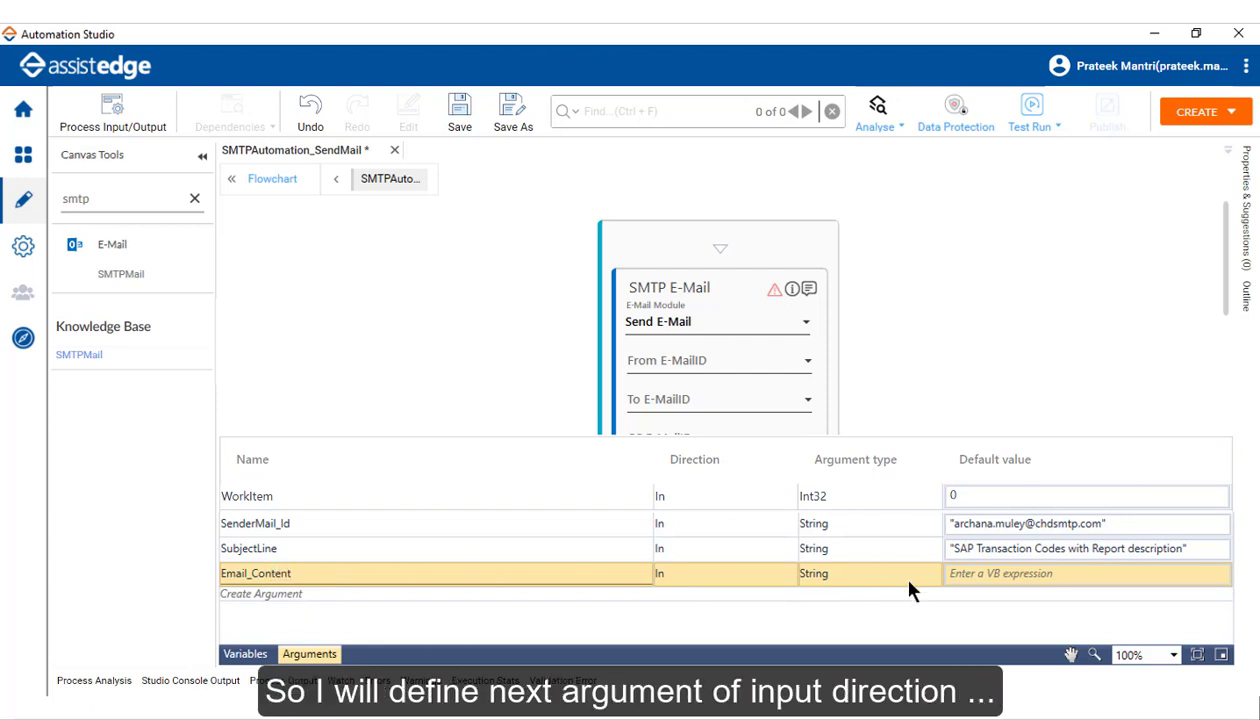
{"action": "left_click", "coordinate": [1013, 578]}
{"action": "type", "text": "\"\""}
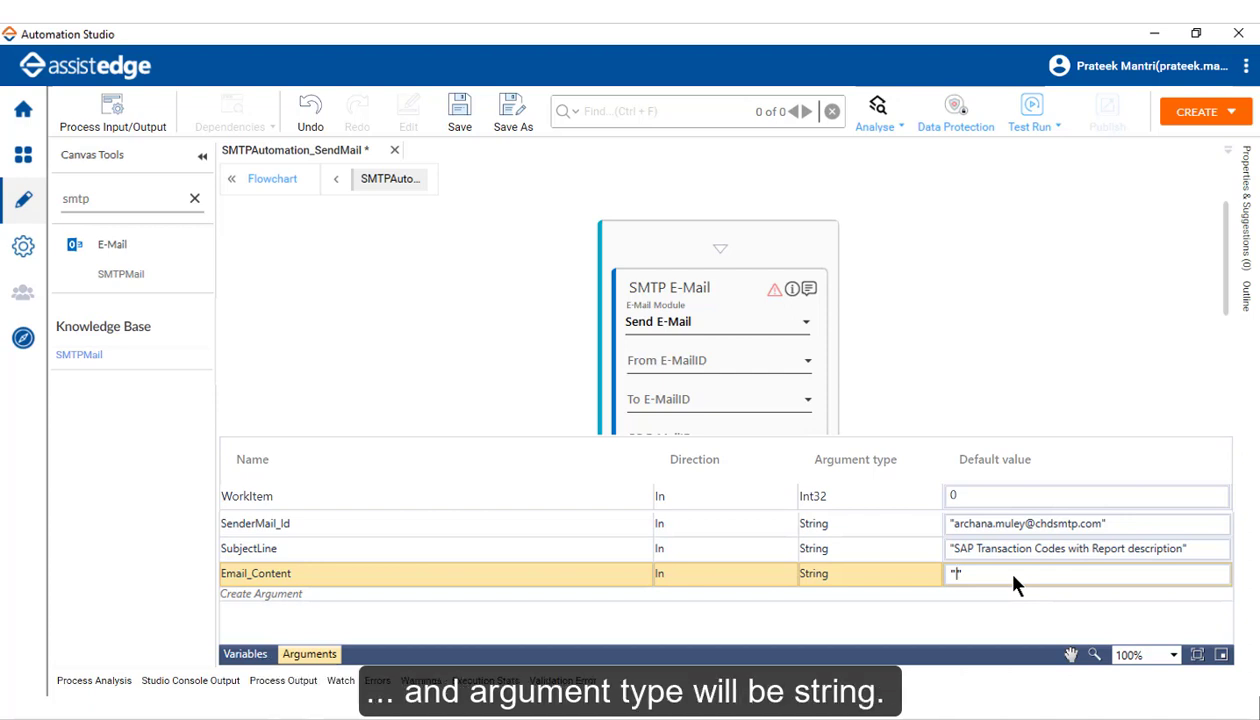
{"action": "type", "text": "Hello"}
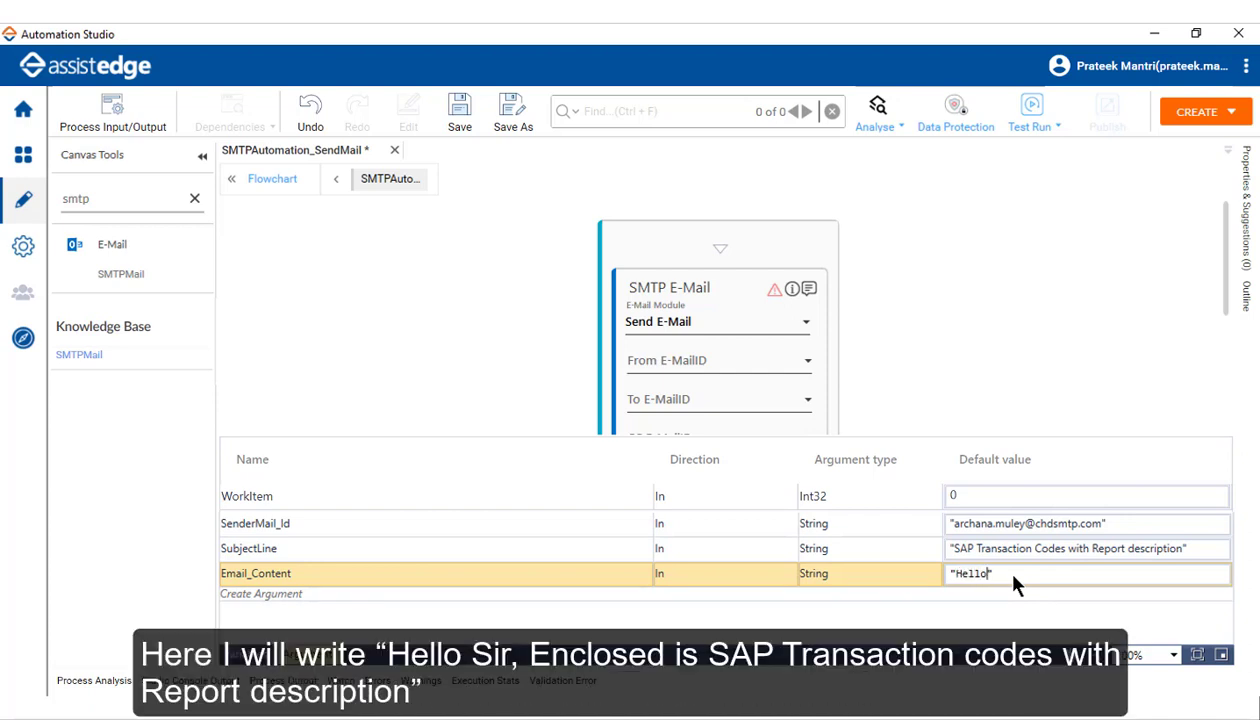
{"action": "type", "text": " Sir, Enclosed is"}
{"action": "key", "text": "ctrl+v"}
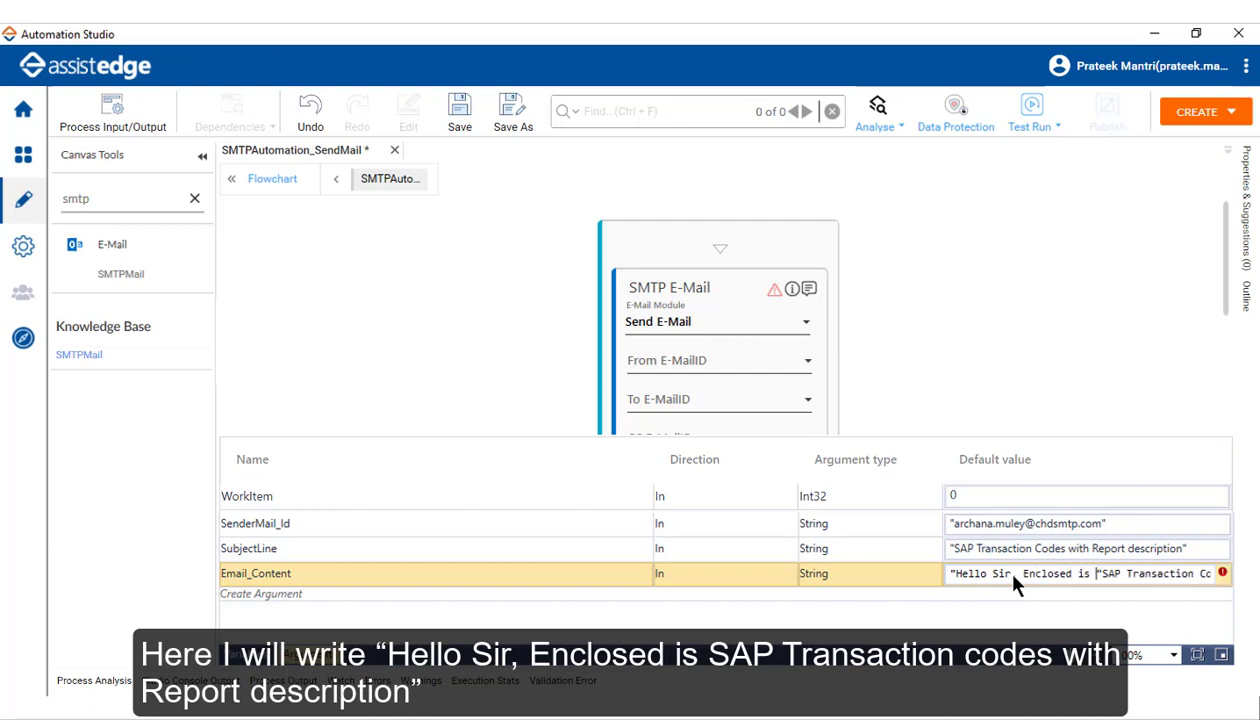
{"action": "key", "text": "Delete"}
{"action": "key", "text": "Right"}
{"action": "key", "text": "Right"}
{"action": "key", "text": "Right"}
{"action": "key", "text": "Right"}
{"action": "key", "text": "Right"}
{"action": "key", "text": "Right"}
{"action": "key", "text": "Right"}
{"action": "key", "text": "Right"}
{"action": "key", "text": "Right"}
{"action": "key", "text": "Right"}
{"action": "key", "text": "Right"}
{"action": "key", "text": "Right"}
{"action": "key", "text": "Right"}
{"action": "key", "text": "Right"}
{"action": "key", "text": "Right"}
{"action": "key", "text": "Right"}
{"action": "key", "text": "Right"}
{"action": "key", "text": "Right"}
{"action": "key", "text": "Right"}
{"action": "key", "text": "Right"}
{"action": "key", "text": "Right"}
{"action": "key", "text": "Right"}
{"action": "key", "text": "Right"}
{"action": "key", "text": "Right"}
{"action": "key", "text": "Right"}
{"action": "key", "text": "Right"}
{"action": "key", "text": "Right"}
{"action": "key", "text": "Right"}
{"action": "key", "text": "Right"}
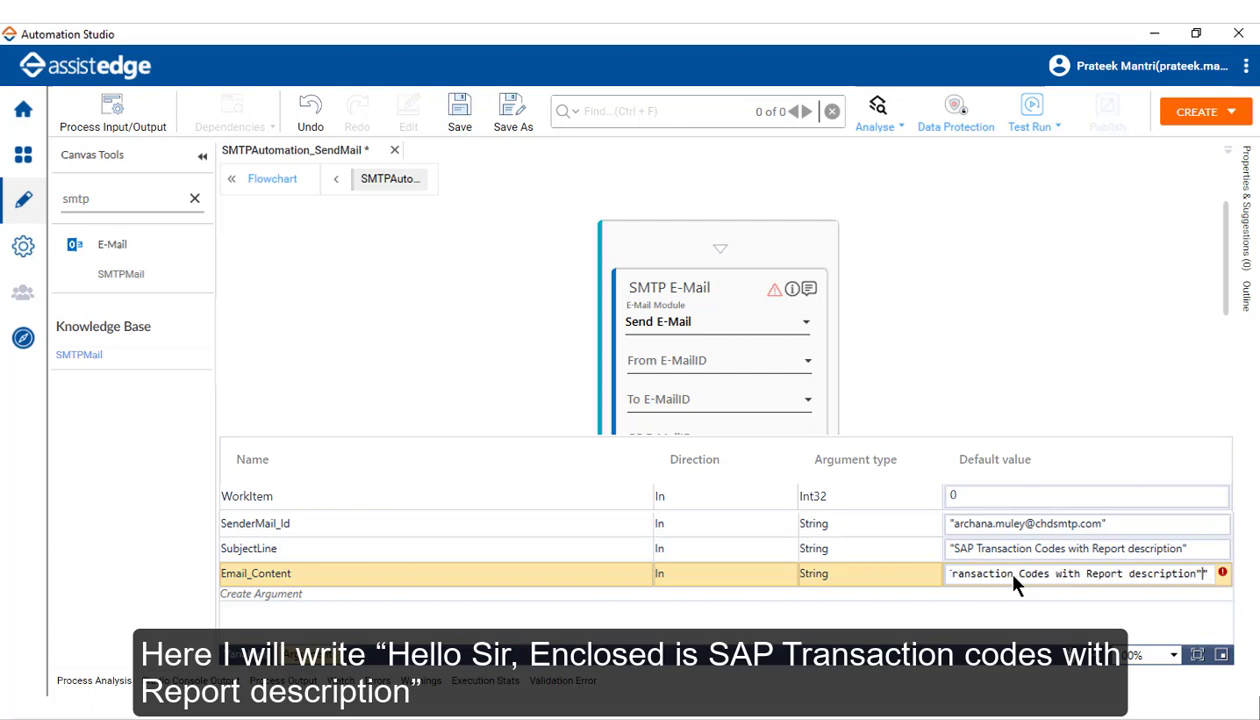
{"action": "key", "text": "BackSpace"}
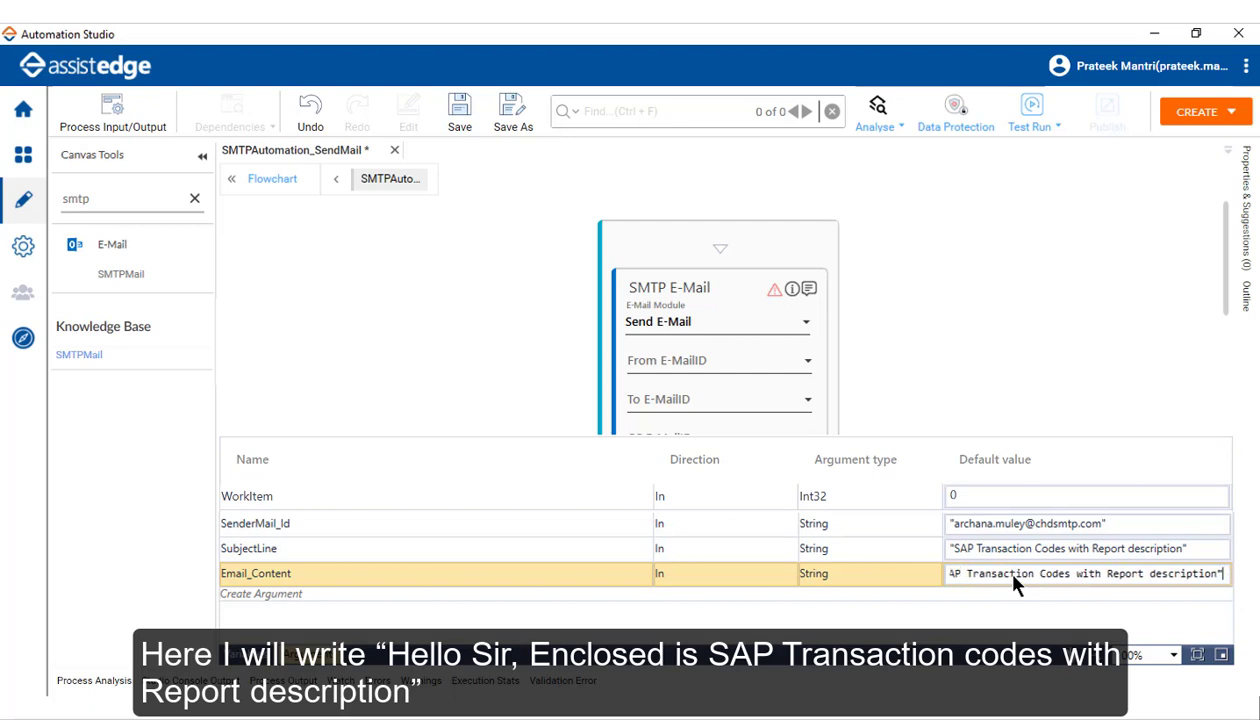
{"action": "left_click", "coordinate": [261, 593]}
Step: Add a FilePath argument whose default is the quoted attachment path in D:\Demo
{"action": "left_click", "coordinate": [321, 597]}
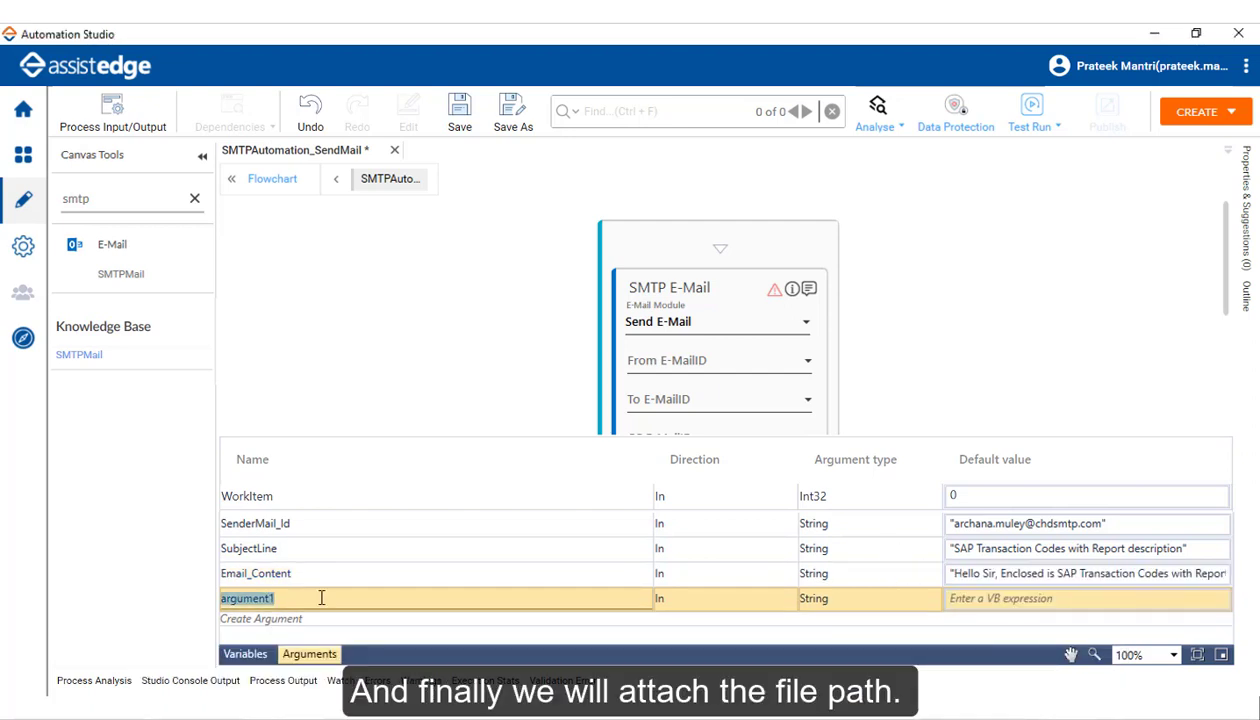
{"action": "type", "text": "FilePath"}
{"action": "left_click", "coordinate": [994, 600]}
{"action": "type", "text": "\"\""}
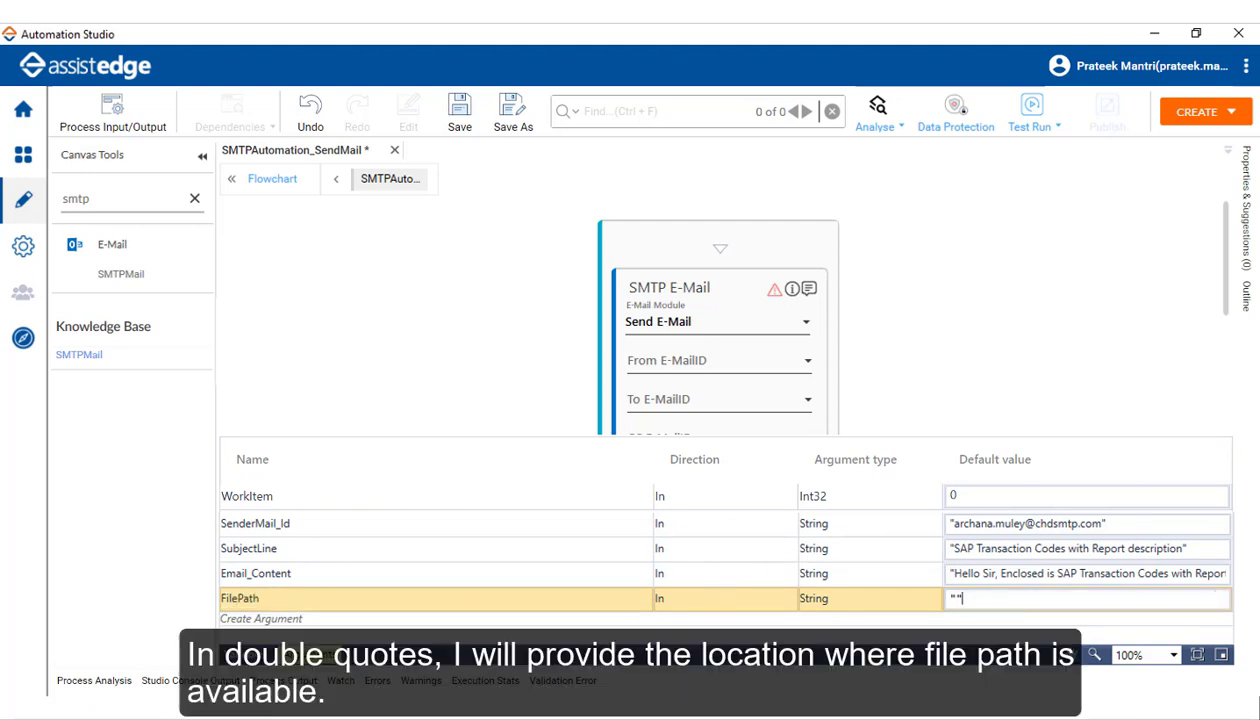
{"action": "left_click", "coordinate": [954, 598]}
{"action": "key", "text": "ctrl+v"}
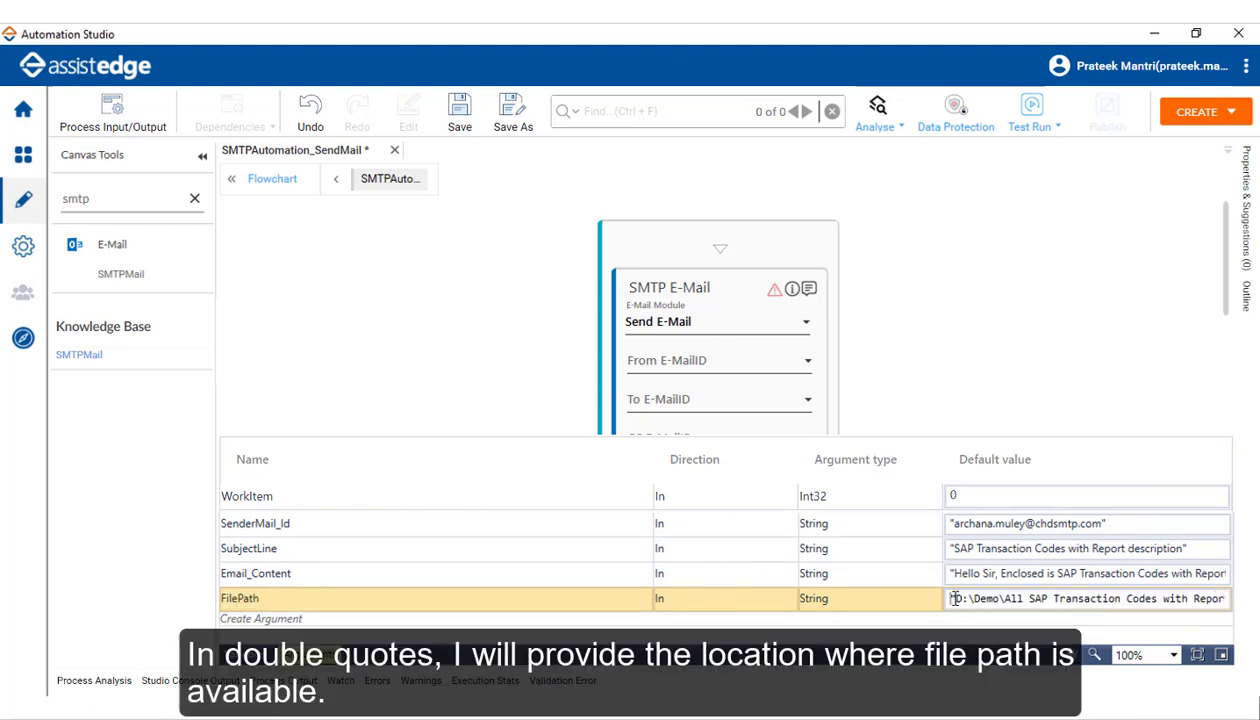
{"action": "left_click_drag", "start_coordinate": [955, 598], "coordinate": [1031, 600]}
{"action": "left_click", "coordinate": [1055, 602]}
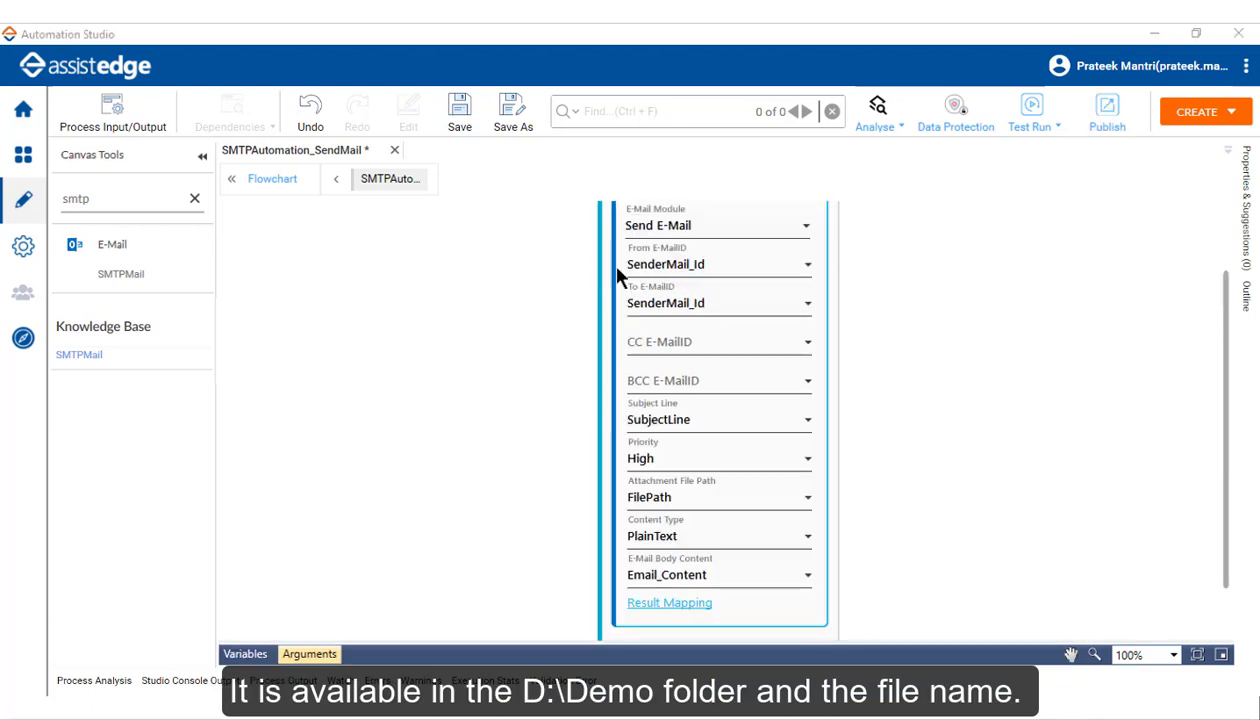
Step: Map From and To to SenderMail_Id and Subject to SubjectLine
{"action": "left_click", "coordinate": [752, 265]}
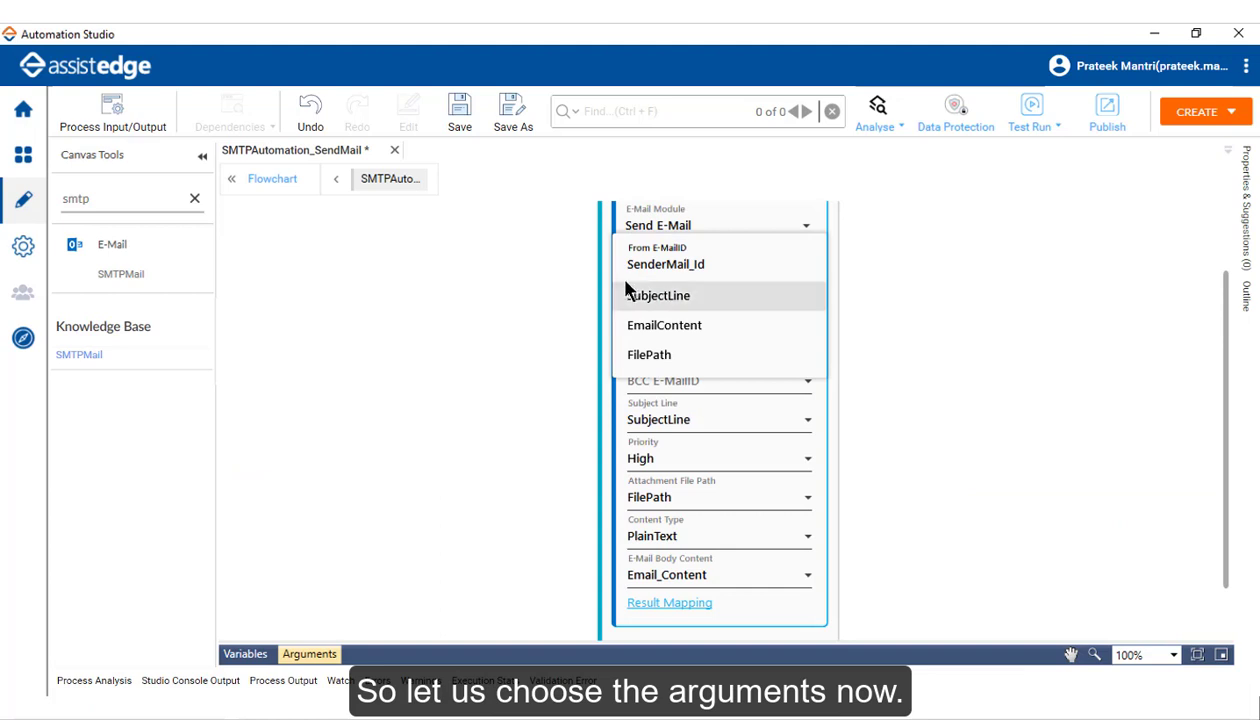
{"action": "left_click", "coordinate": [712, 265]}
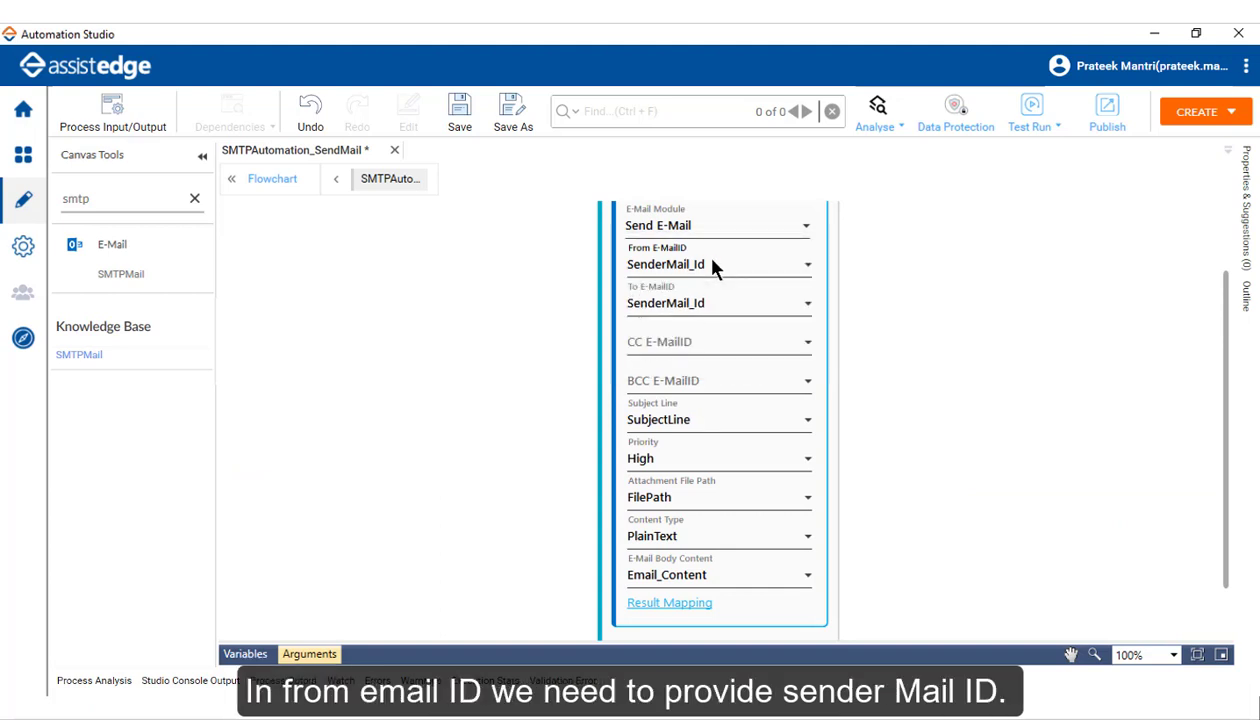
{"action": "left_click", "coordinate": [644, 311]}
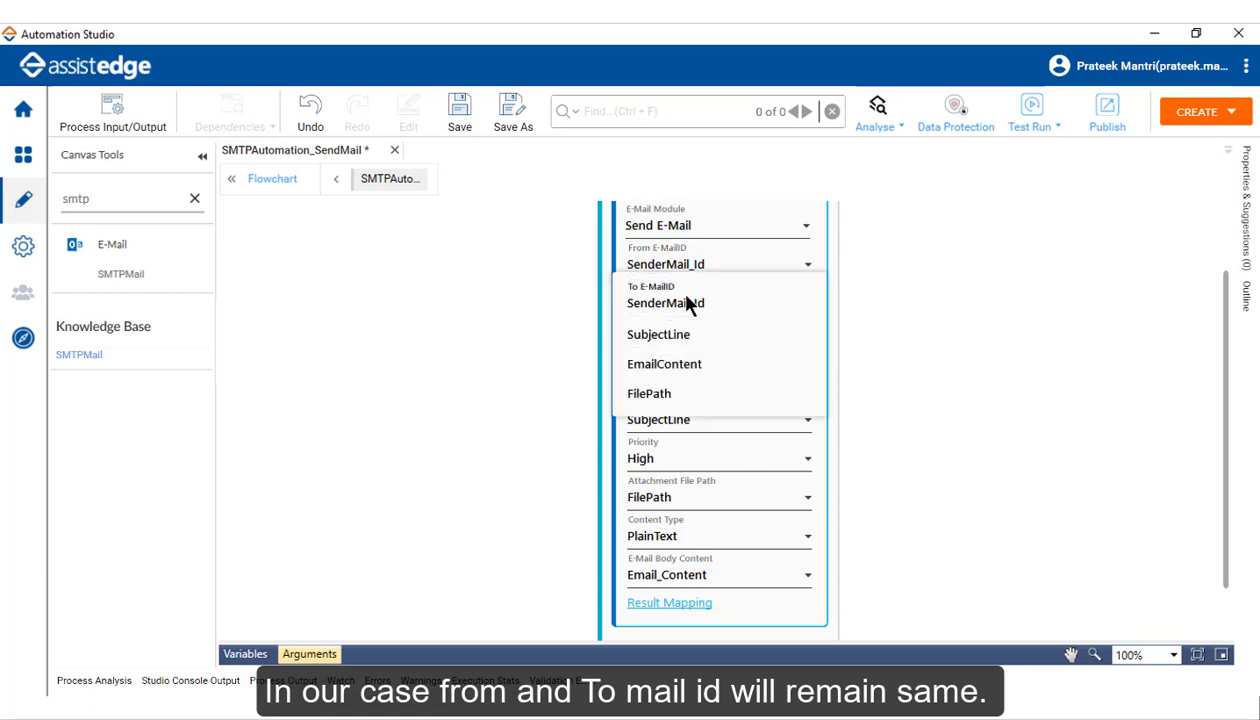
{"action": "left_click", "coordinate": [686, 303]}
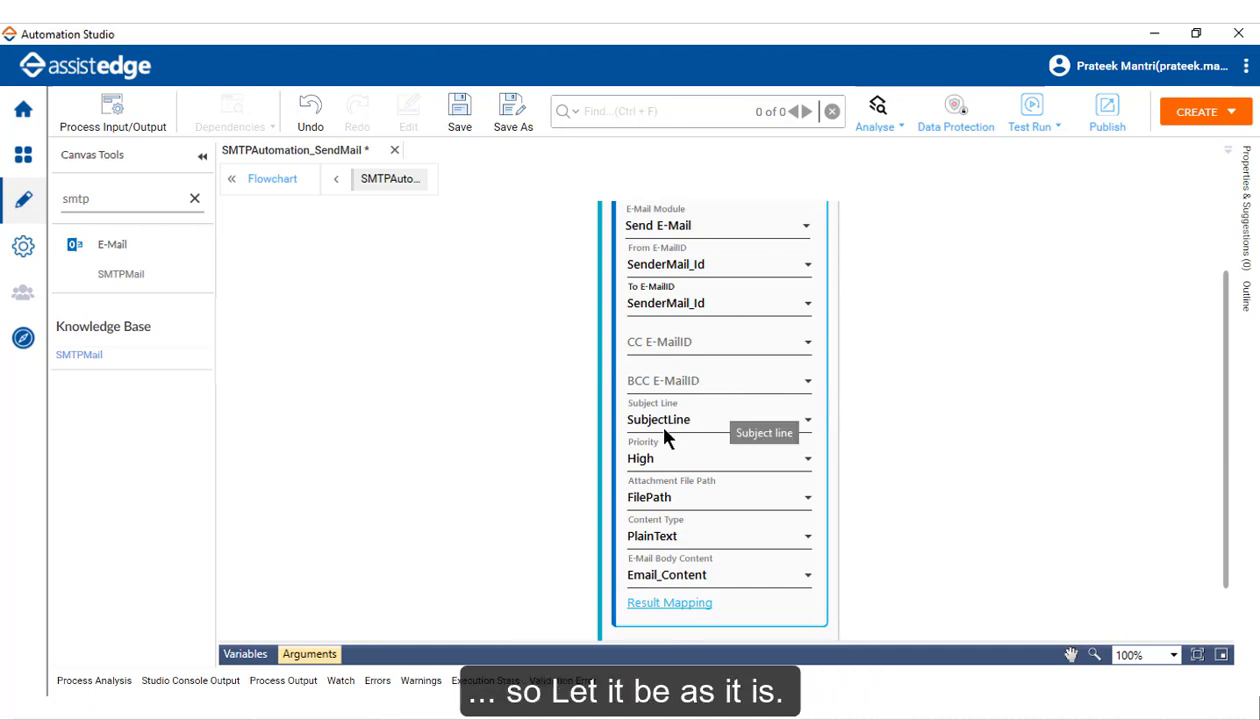
{"action": "left_click", "coordinate": [697, 424]}
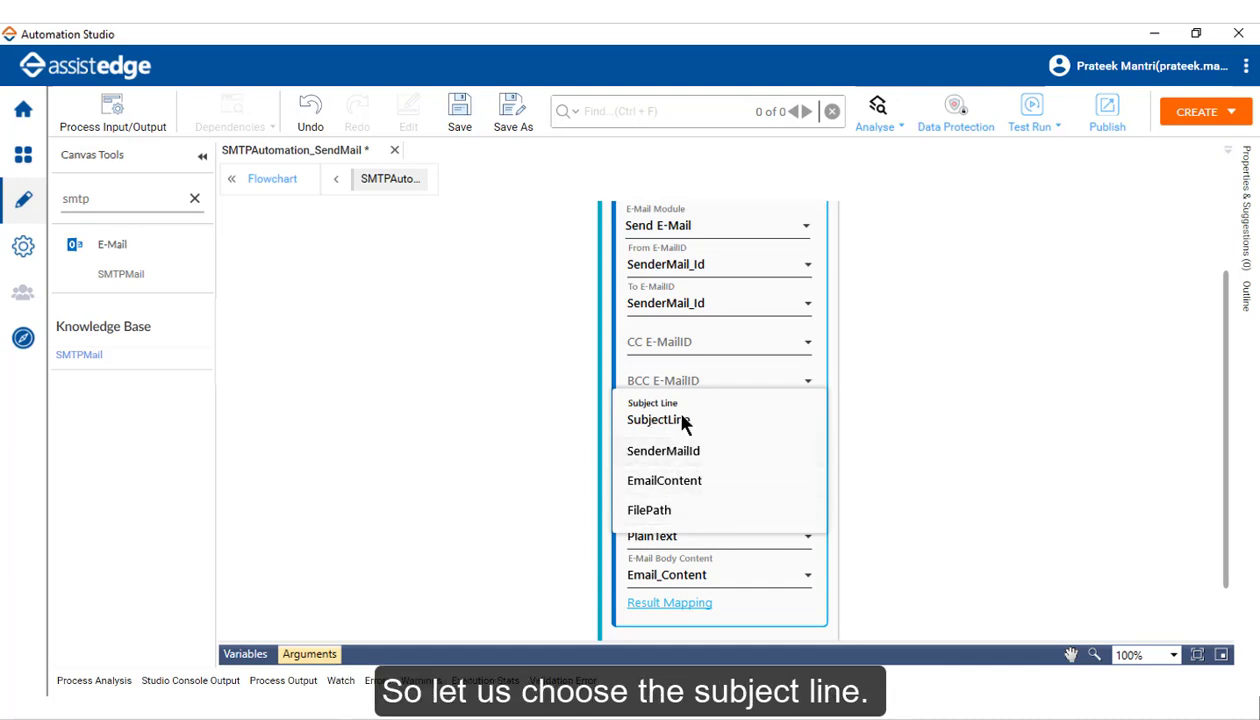
{"action": "left_click", "coordinate": [680, 422]}
Step: Set High priority, FilePath attachment, PlainText content and Email_Content body; reveal Result Mapping
{"action": "left_click", "coordinate": [715, 458]}
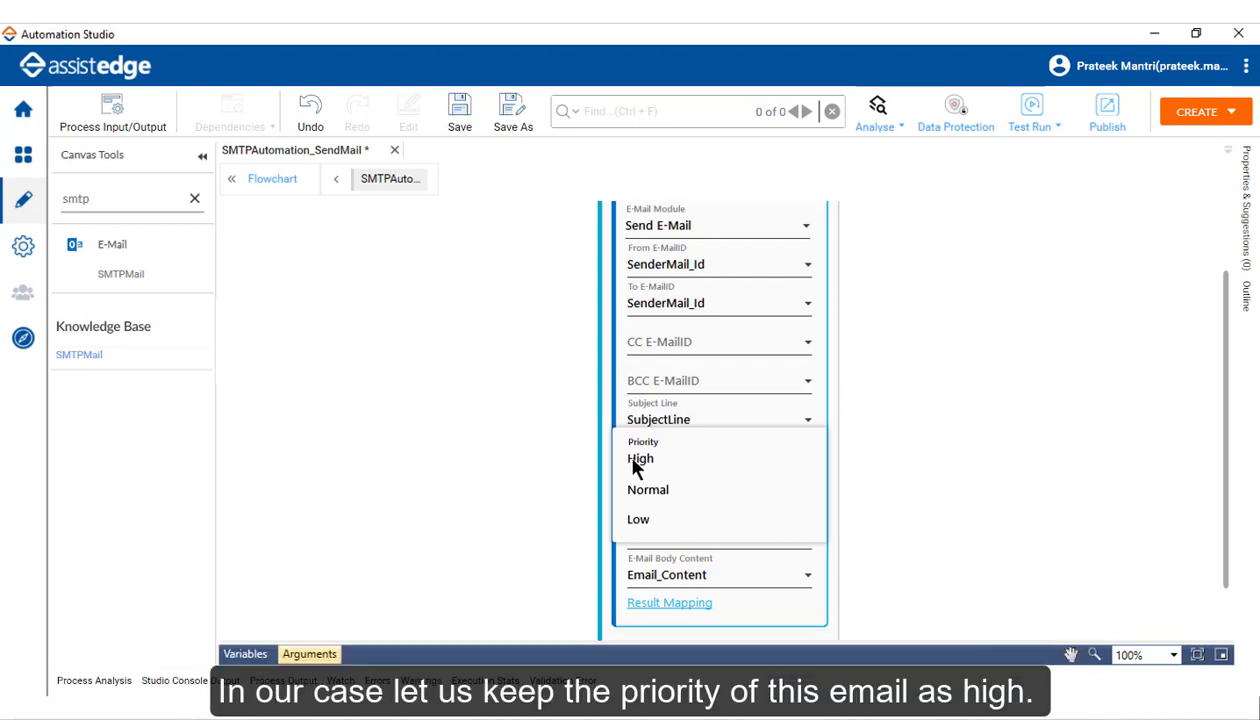
{"action": "left_click", "coordinate": [634, 461]}
{"action": "left_click", "coordinate": [706, 506]}
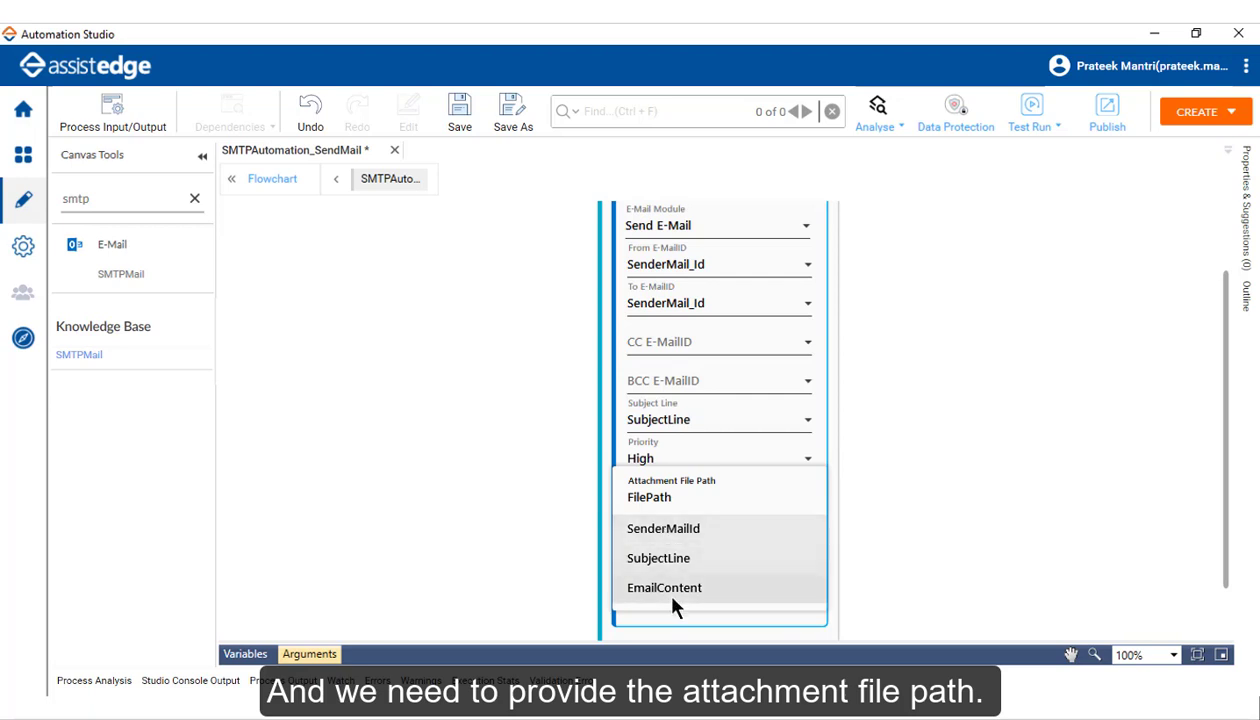
{"action": "left_click", "coordinate": [633, 505]}
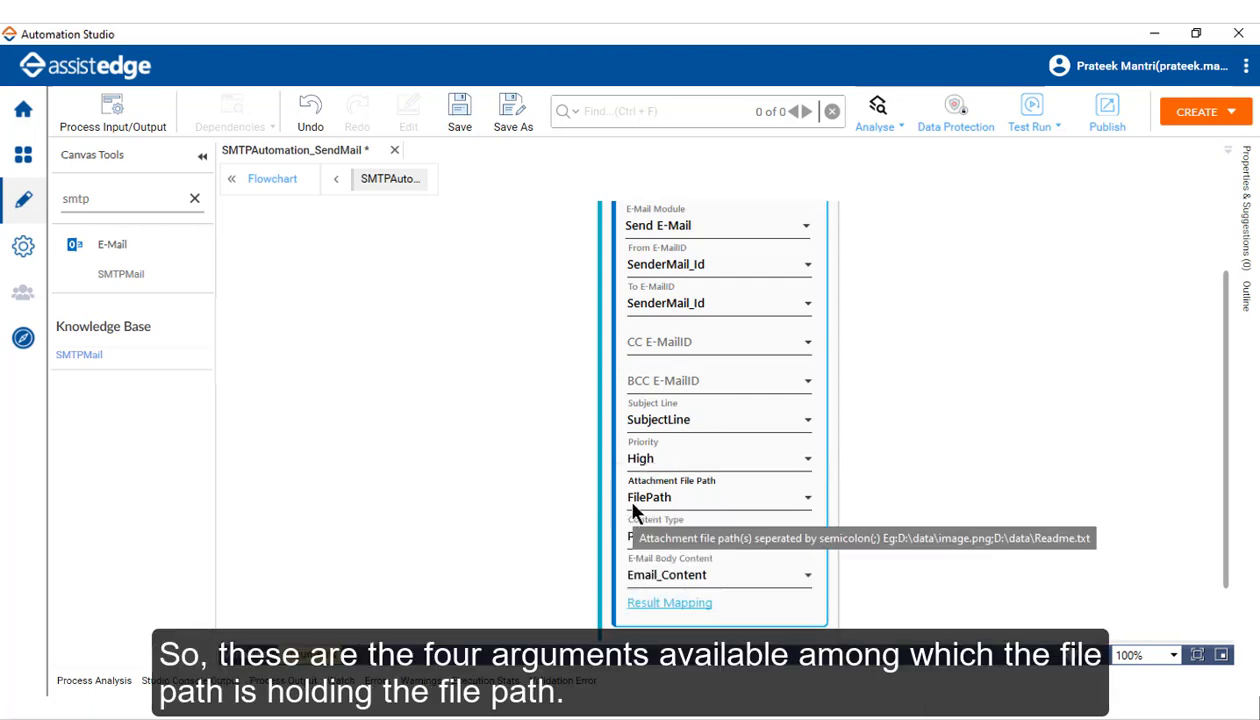
{"action": "left_click", "coordinate": [684, 541]}
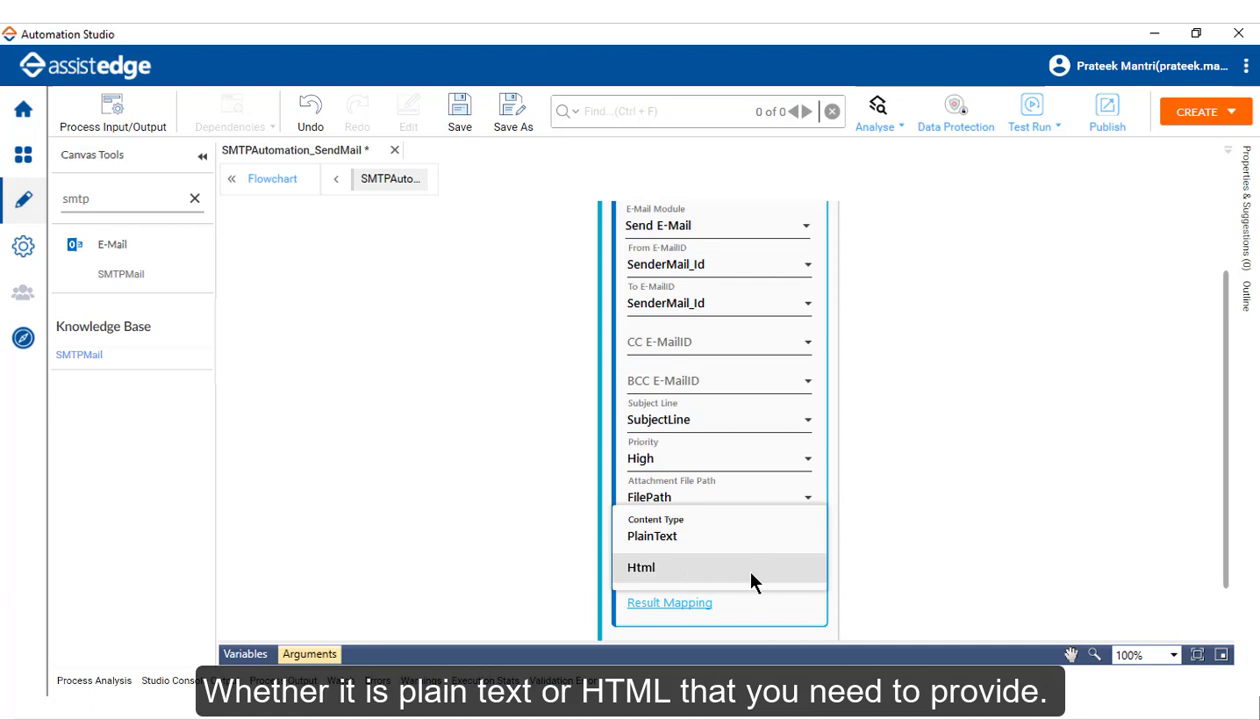
{"action": "left_click", "coordinate": [670, 532]}
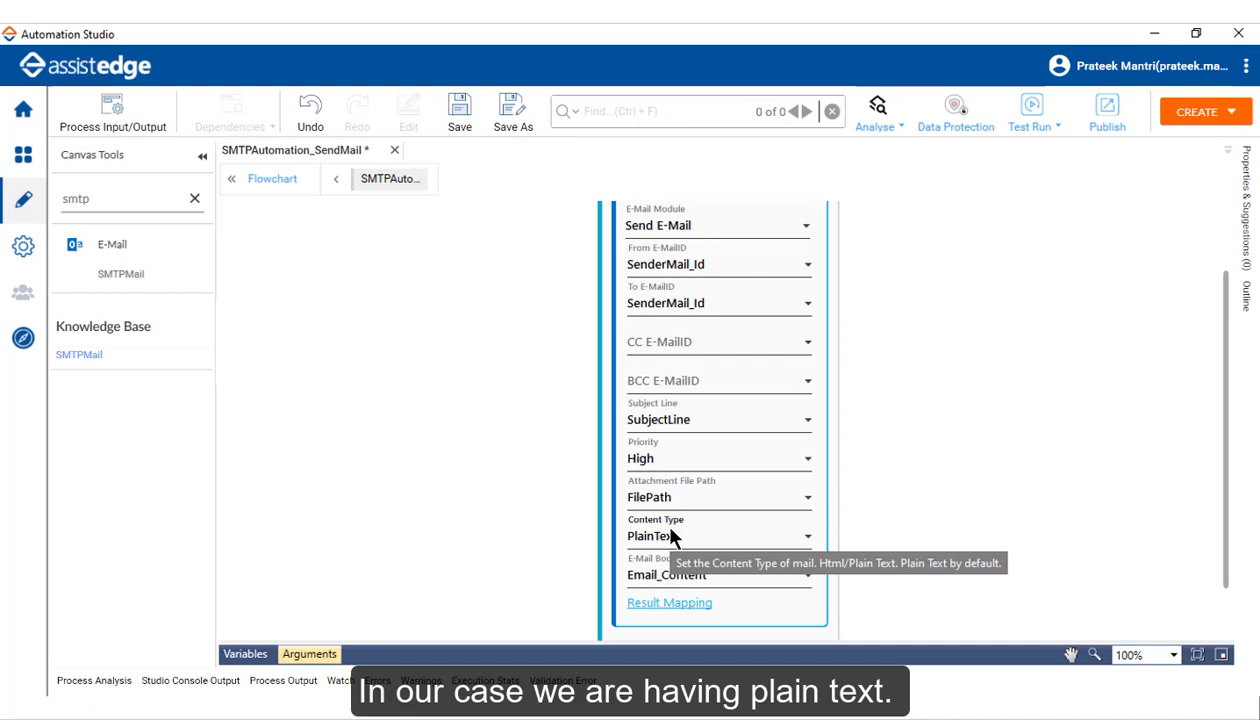
{"action": "left_click", "coordinate": [728, 580]}
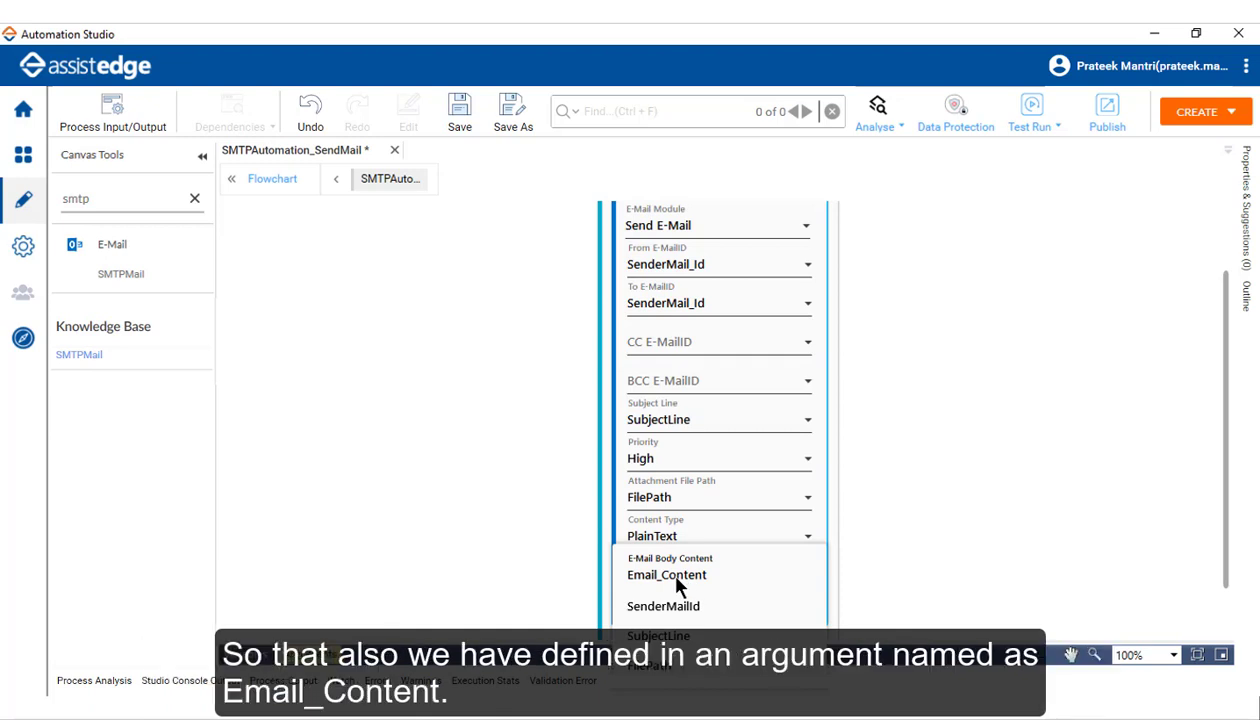
{"action": "left_click", "coordinate": [677, 579]}
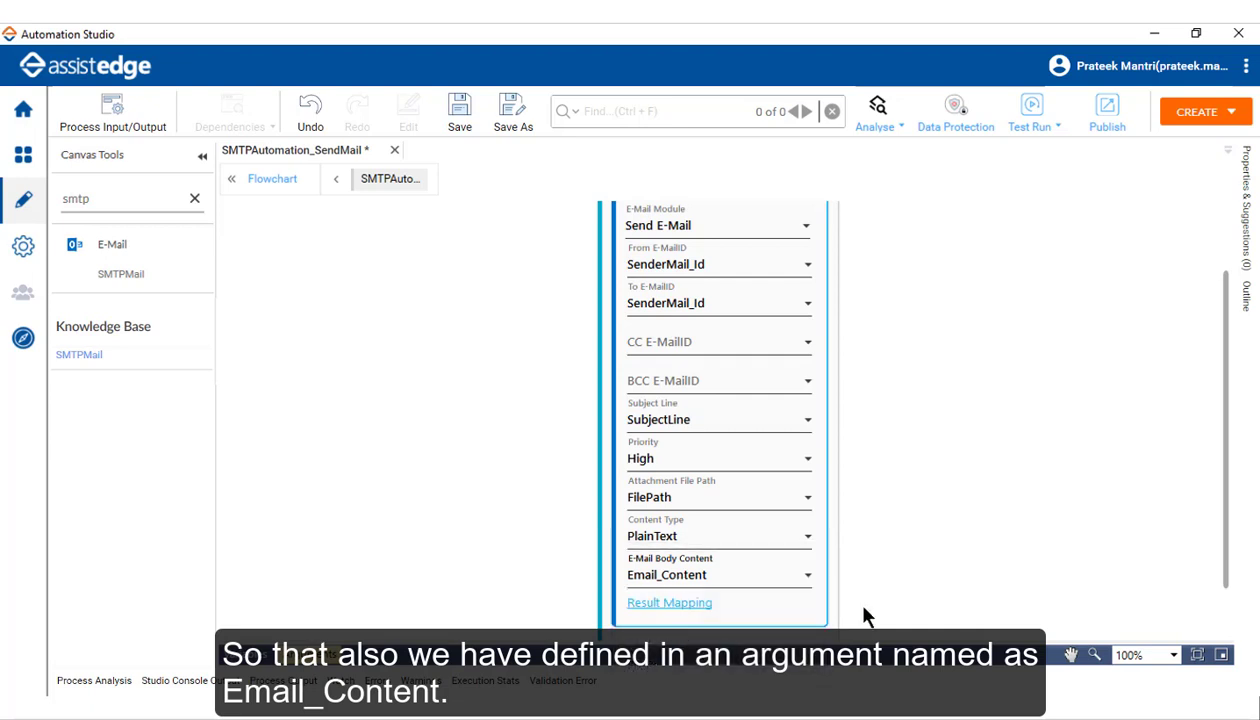
{"action": "left_click_drag", "start_coordinate": [1222, 418], "coordinate": [1222, 470]}
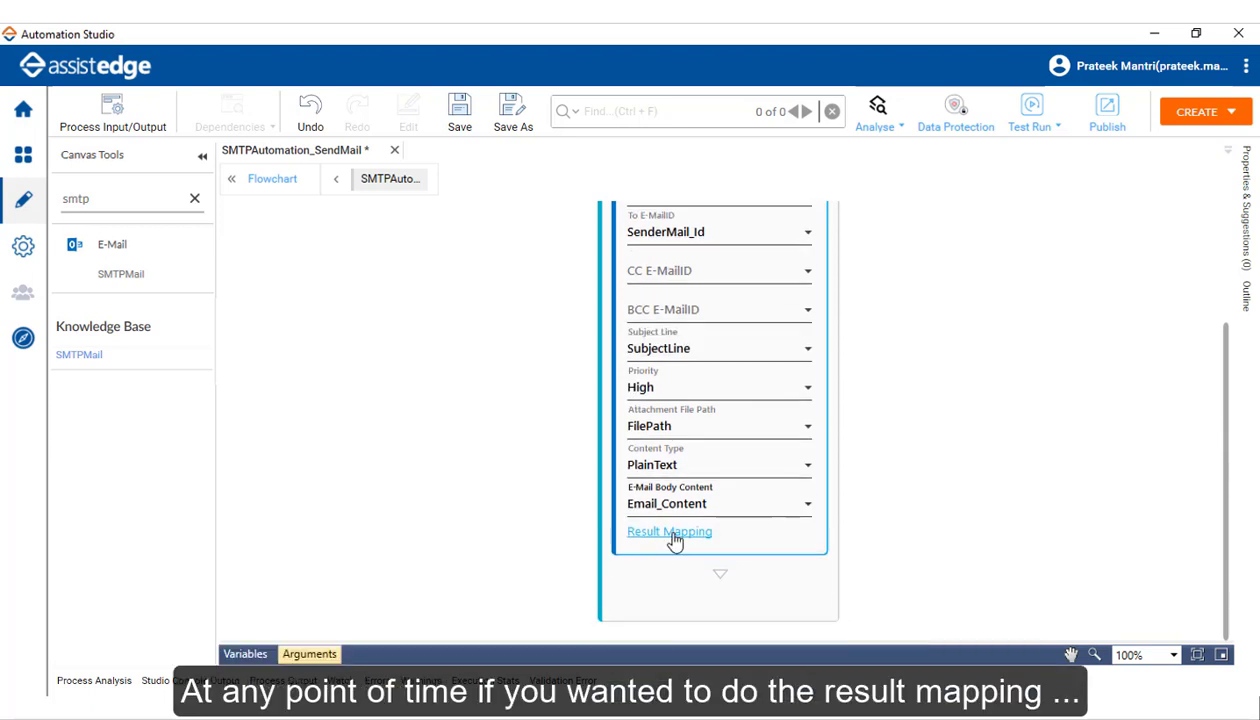
{"action": "left_click", "coordinate": [670, 533]}
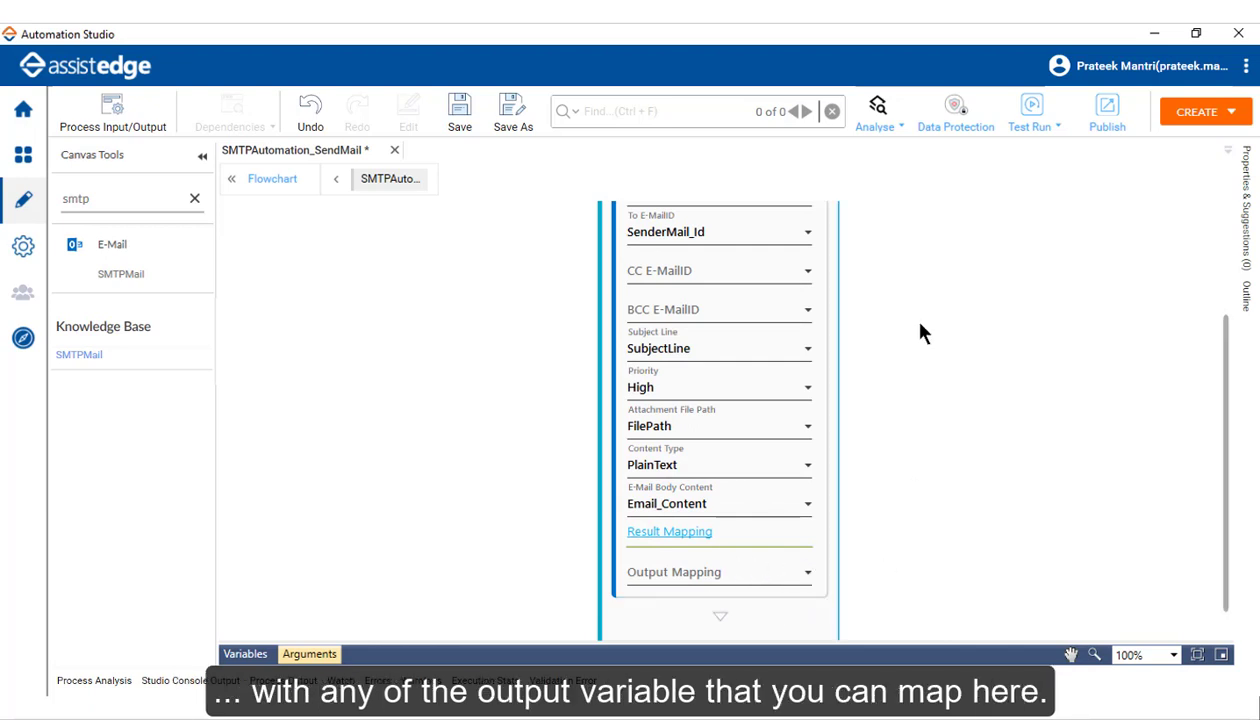
{"action": "left_click", "coordinate": [1052, 128]}
Step: Set up the test environment with the mail account's user ID and password, then test-run successfully
{"action": "left_click", "coordinate": [1078, 156]}
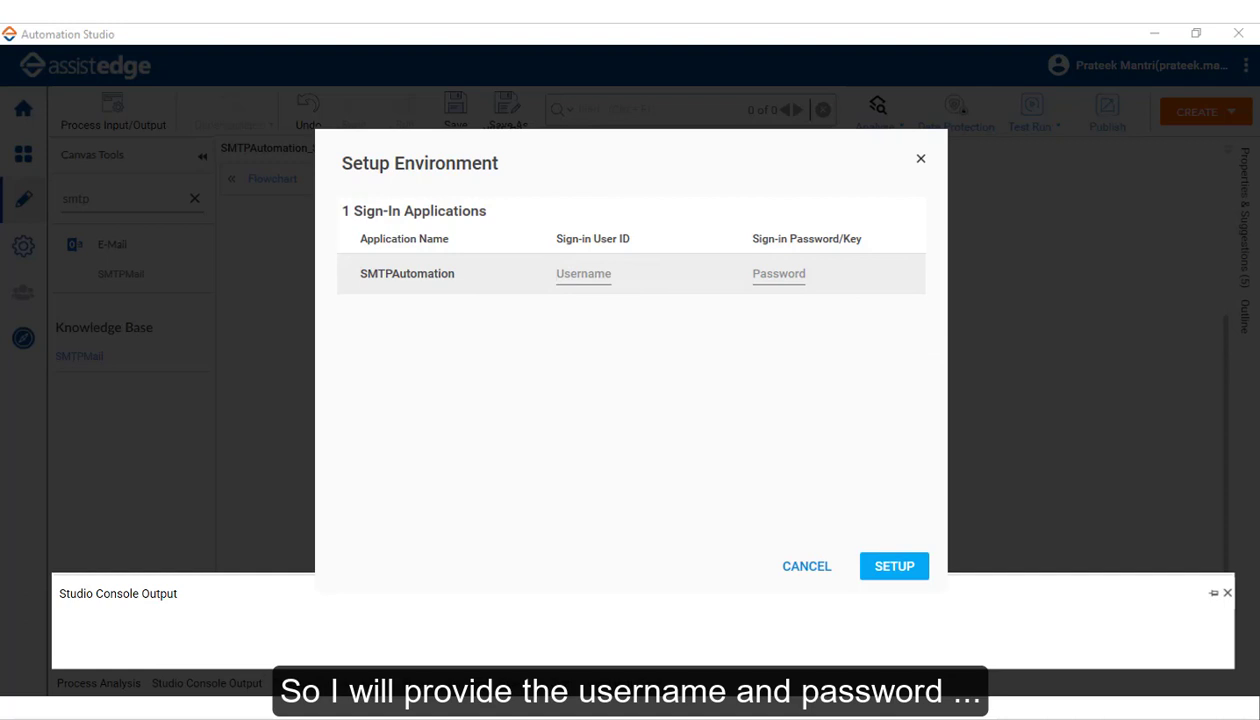
{"action": "left_click", "coordinate": [583, 274]}
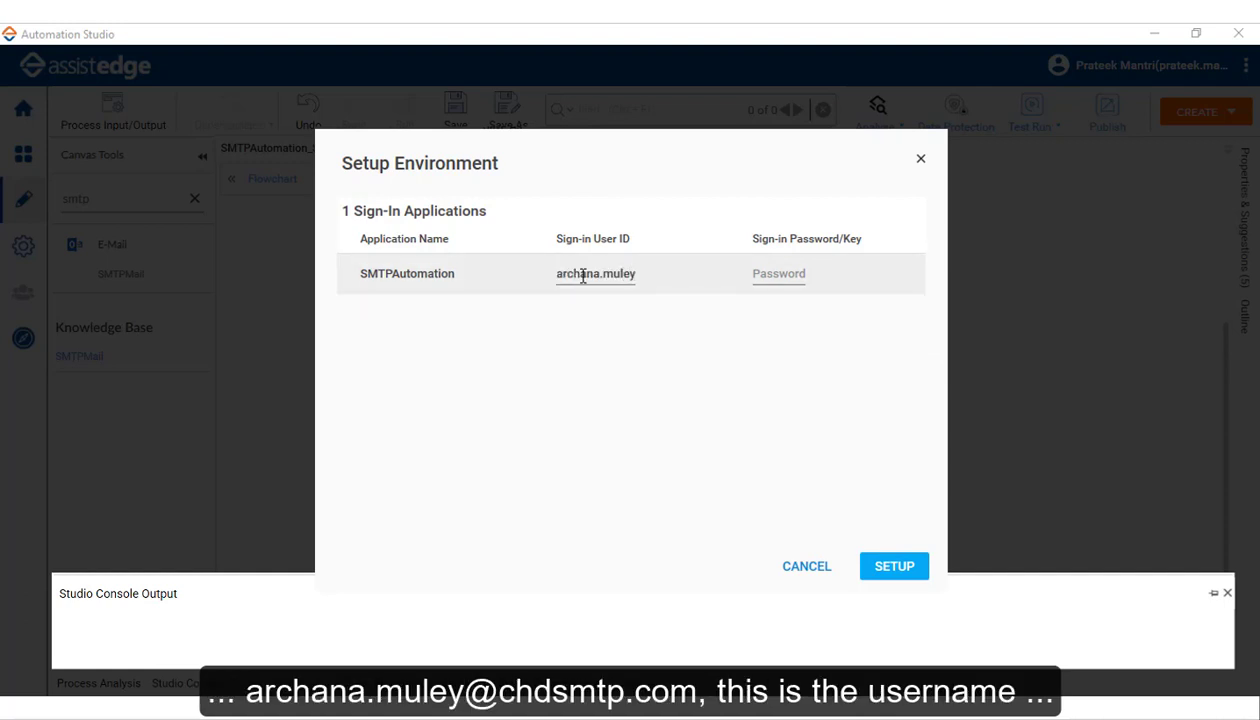
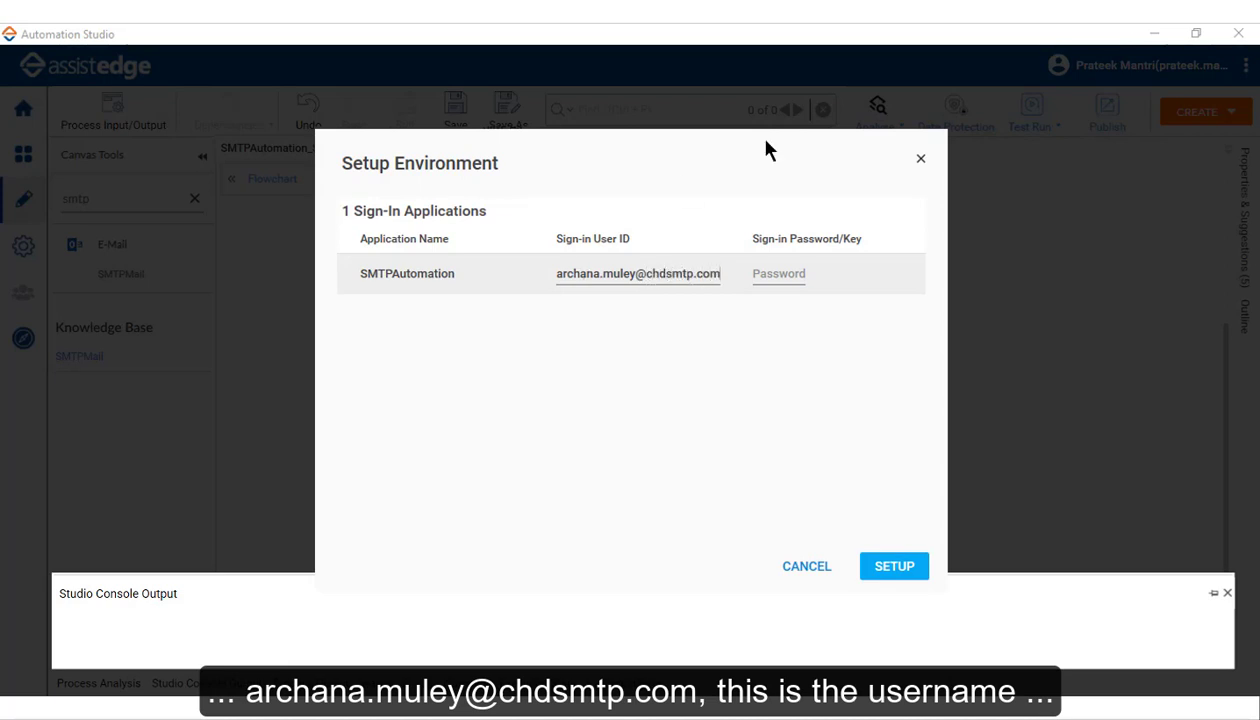
{"action": "left_click", "coordinate": [775, 278]}
{"action": "type", "text": "•••••••"}
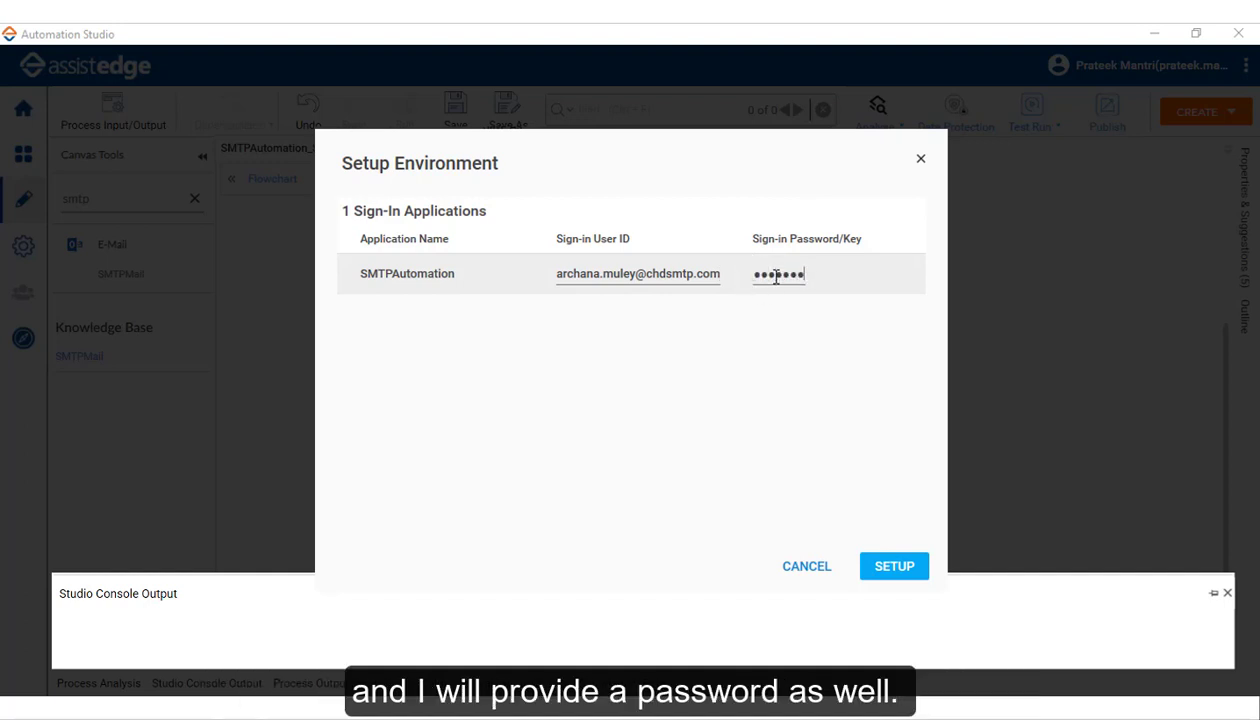
{"action": "left_click", "coordinate": [890, 568]}
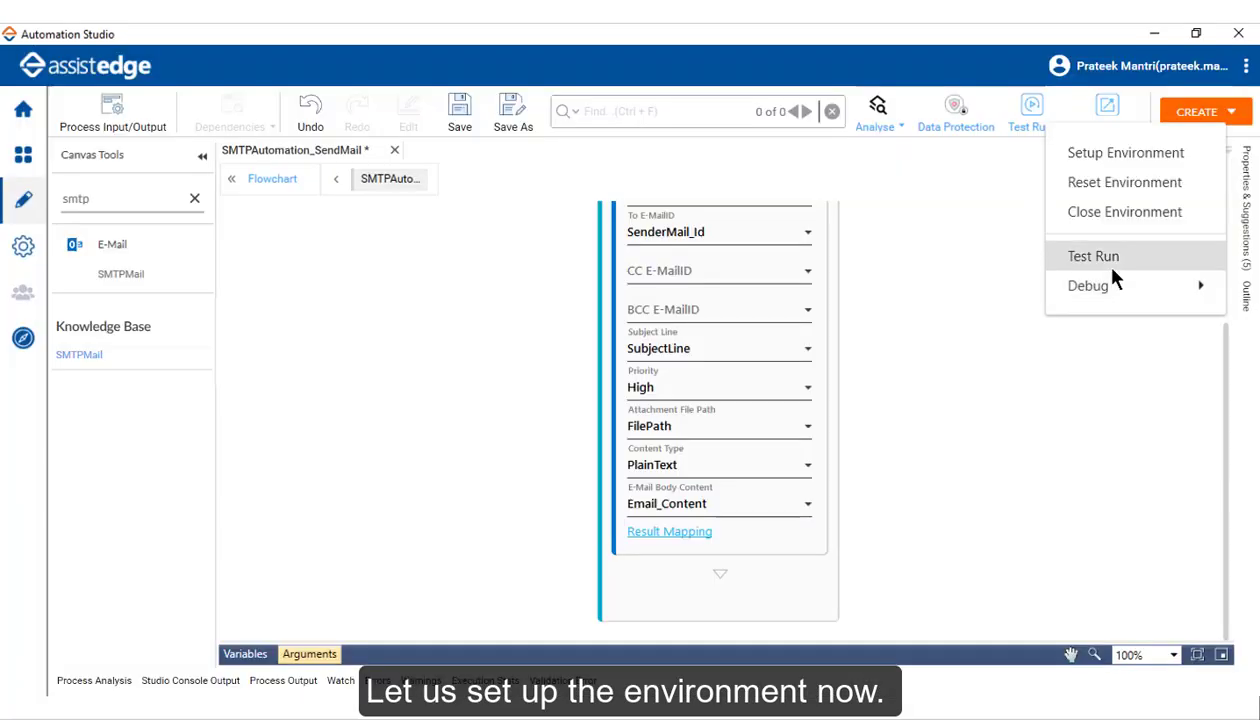
{"action": "left_click", "coordinate": [1110, 265]}
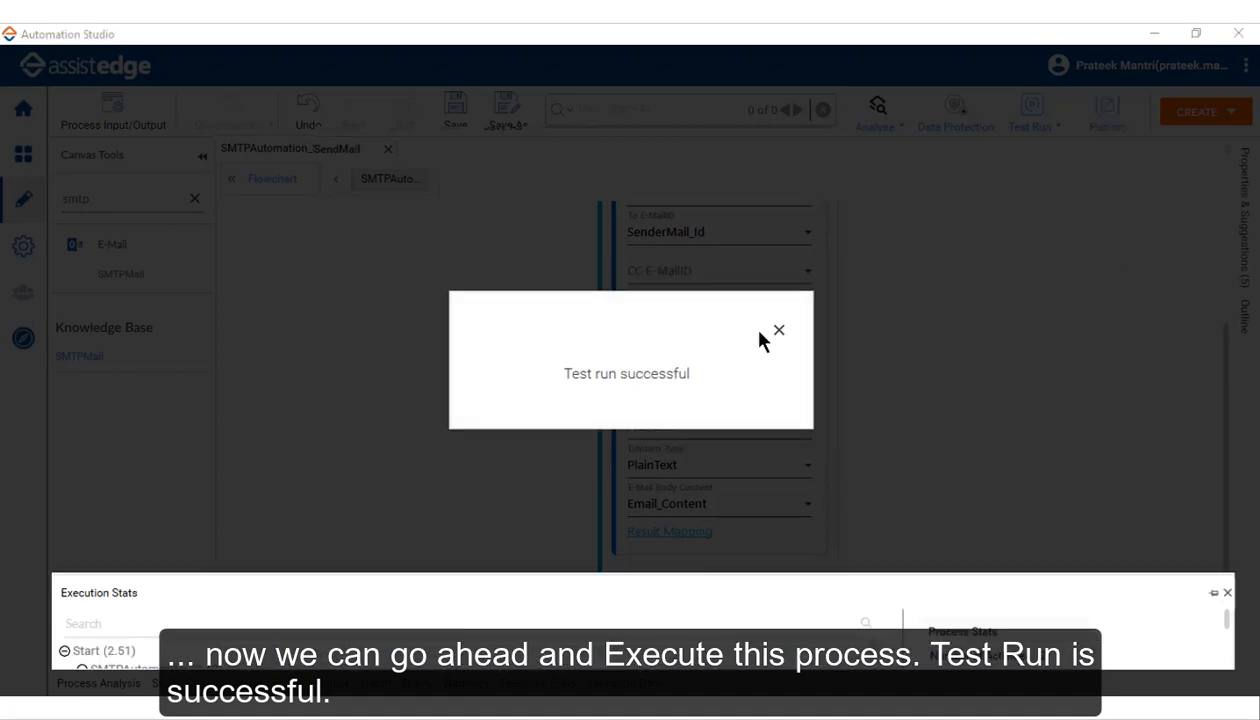
{"action": "left_click", "coordinate": [778, 333]}
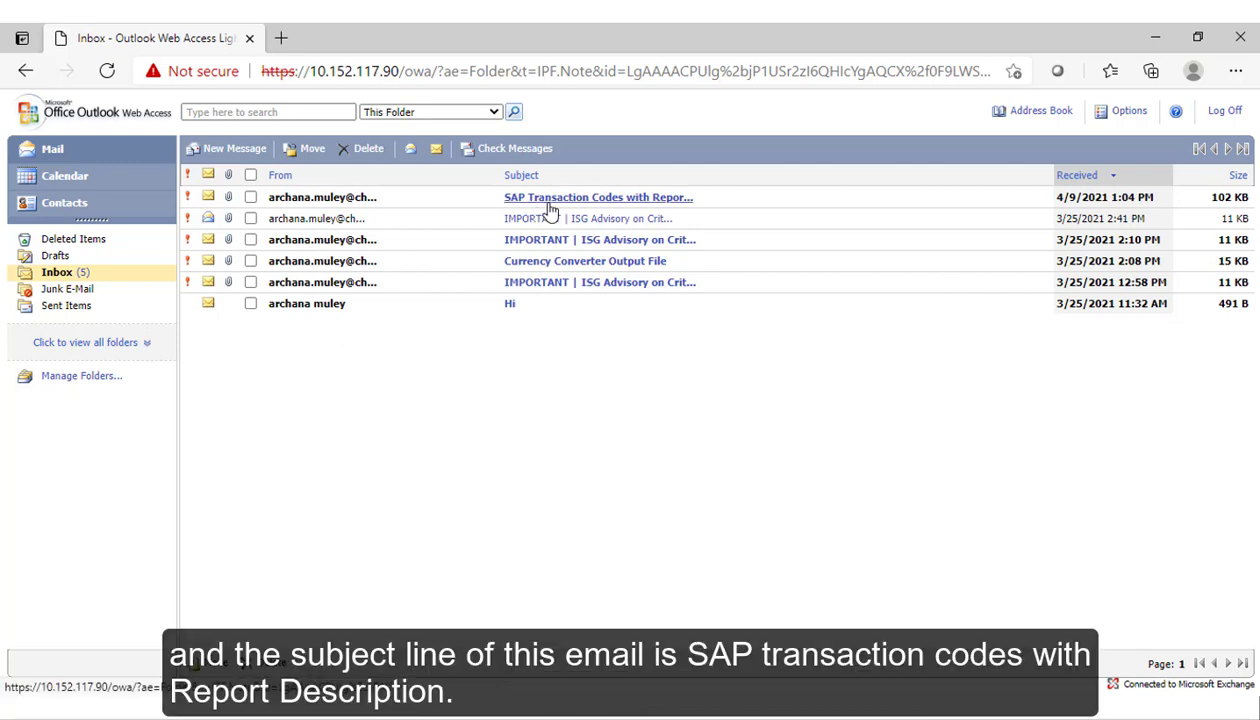
Step: Open the newest 'SAP Transaction Codes with Report…' email (received 4/9/2021 1:04 PM) from the inbox
{"action": "left_click", "coordinate": [621, 200]}
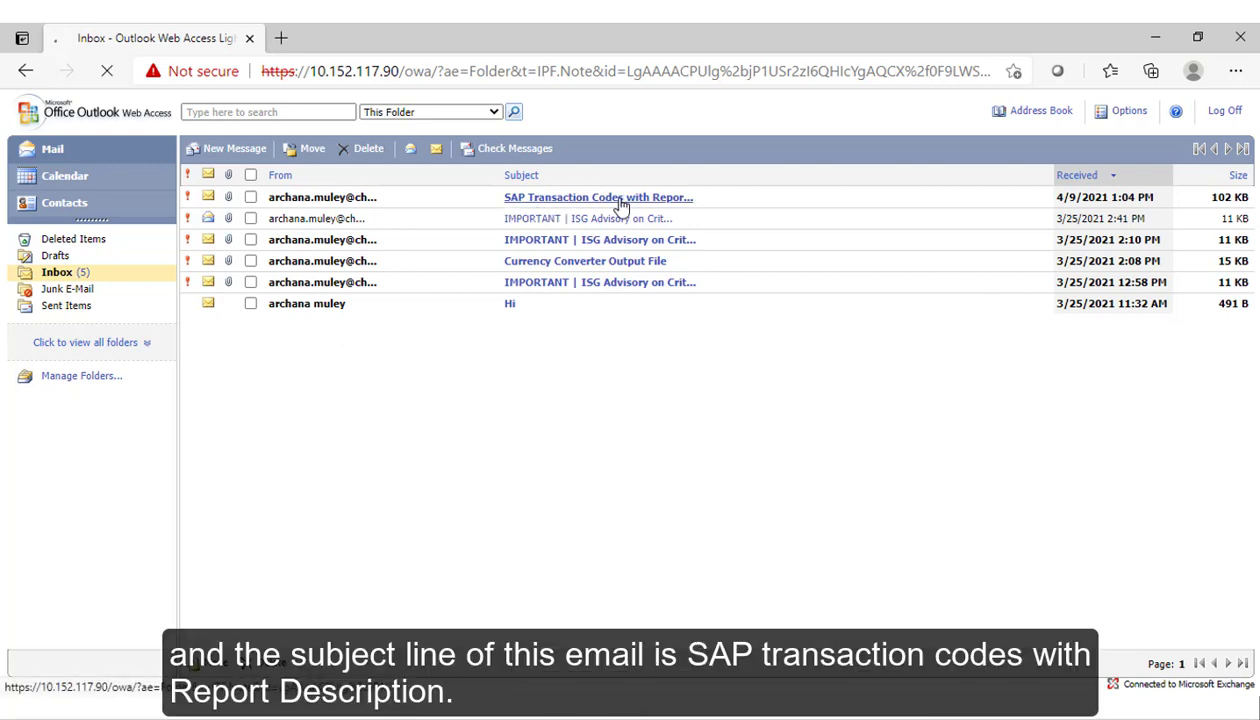